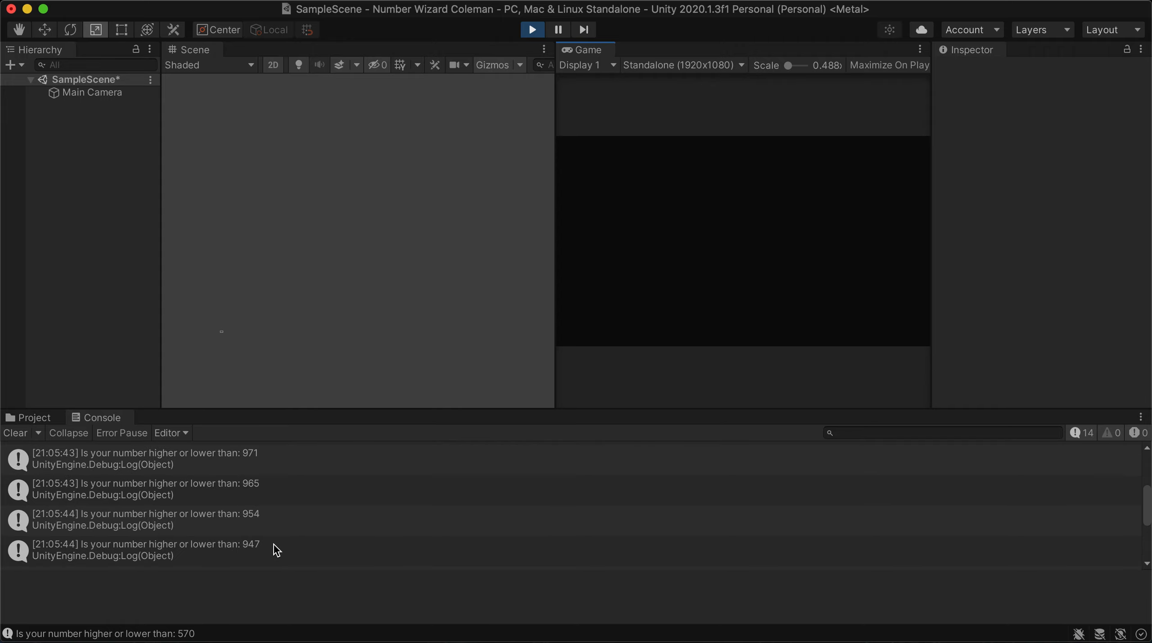
Stop the running game and show the project's Assets folder
{"action": "scroll", "coordinate": [274, 545], "scroll_direction": "down", "scroll_amount": 3}
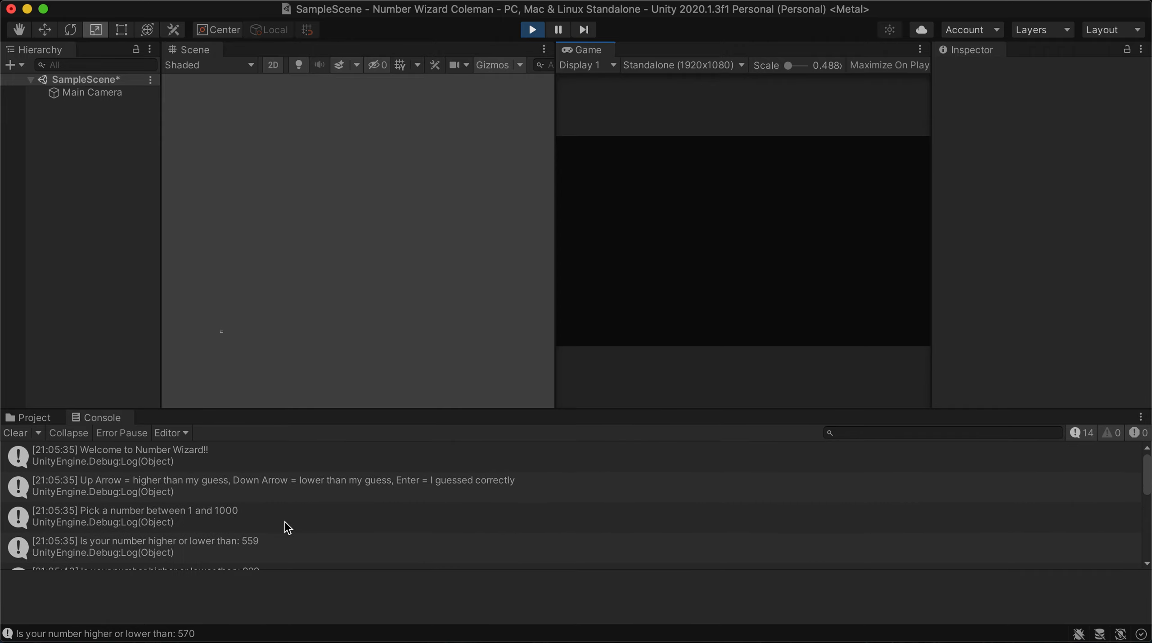
{"action": "left_click", "coordinate": [533, 33]}
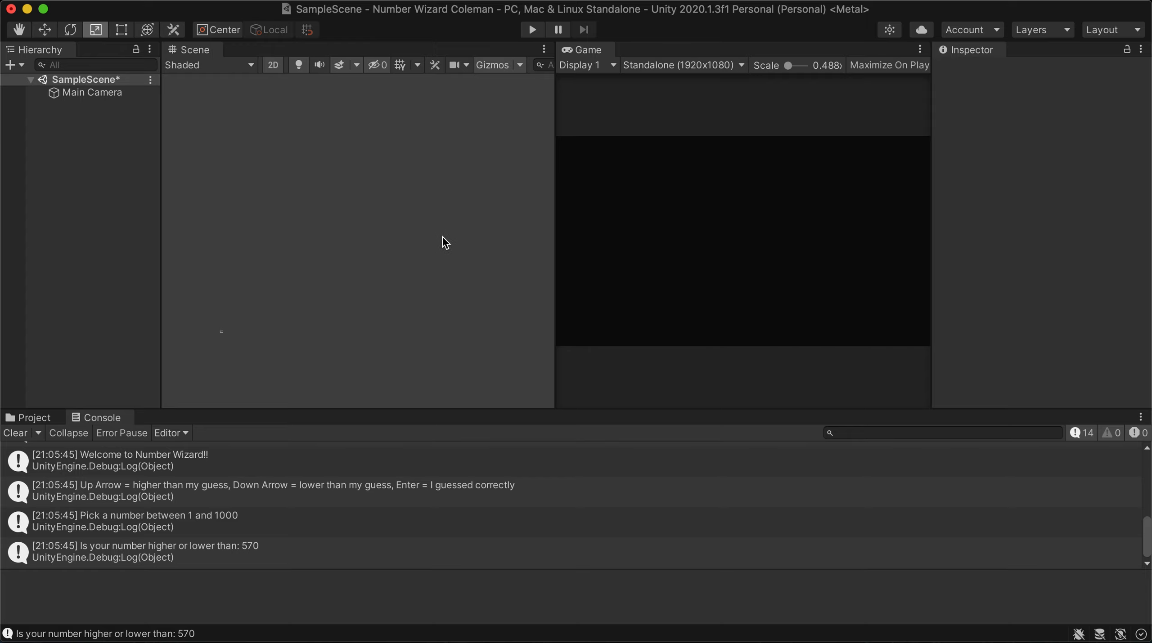
{"action": "left_click", "coordinate": [48, 419]}
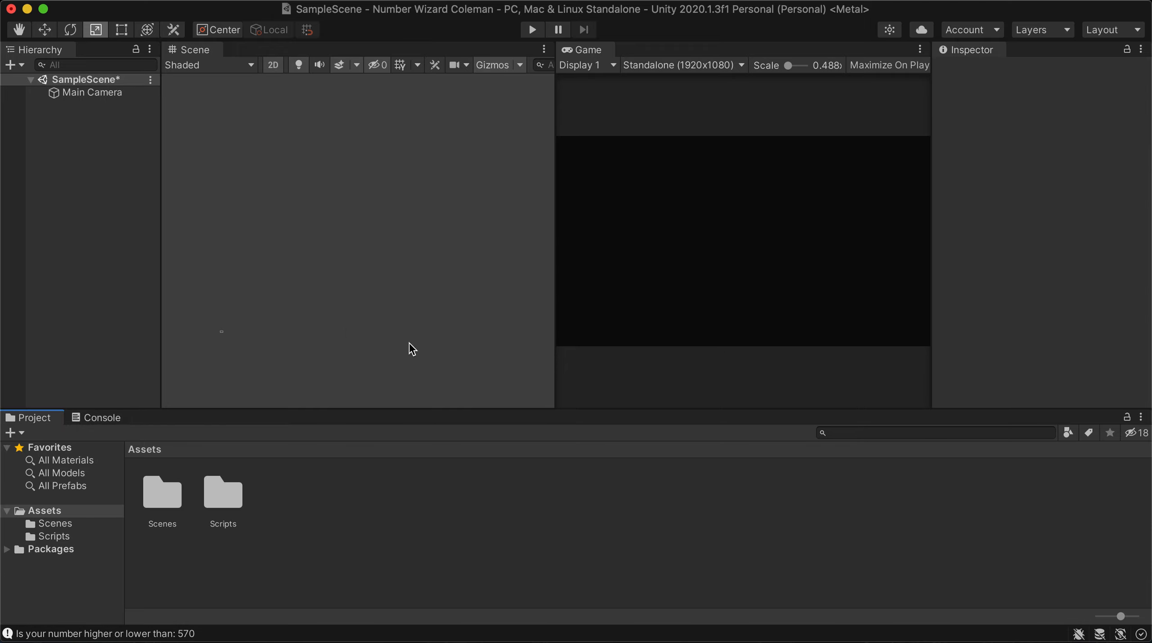
Add a UI Canvas to SampleScene and activate the Move tool
{"action": "left_click", "coordinate": [86, 127]}
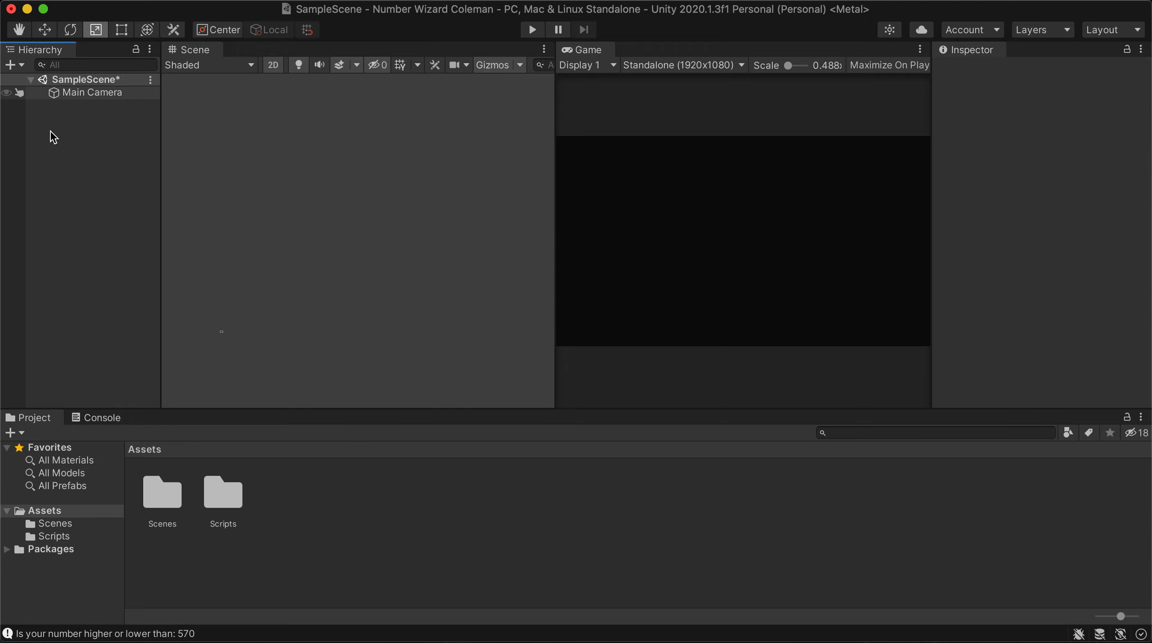
{"action": "right_click", "coordinate": [70, 130]}
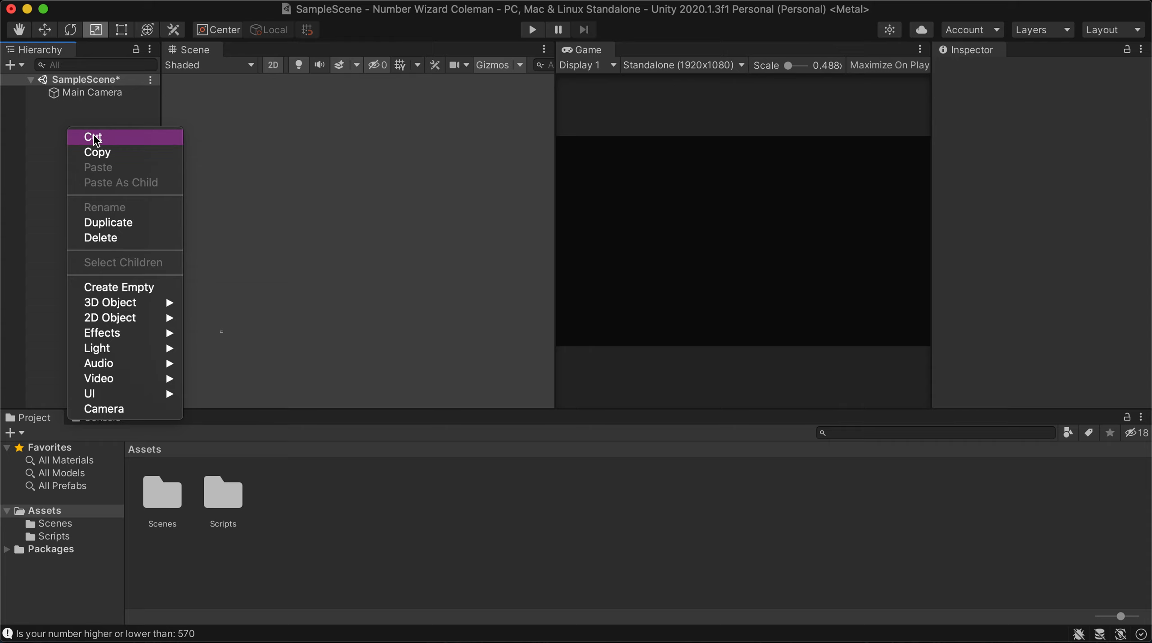
{"action": "mouse_move", "coordinate": [133, 394]}
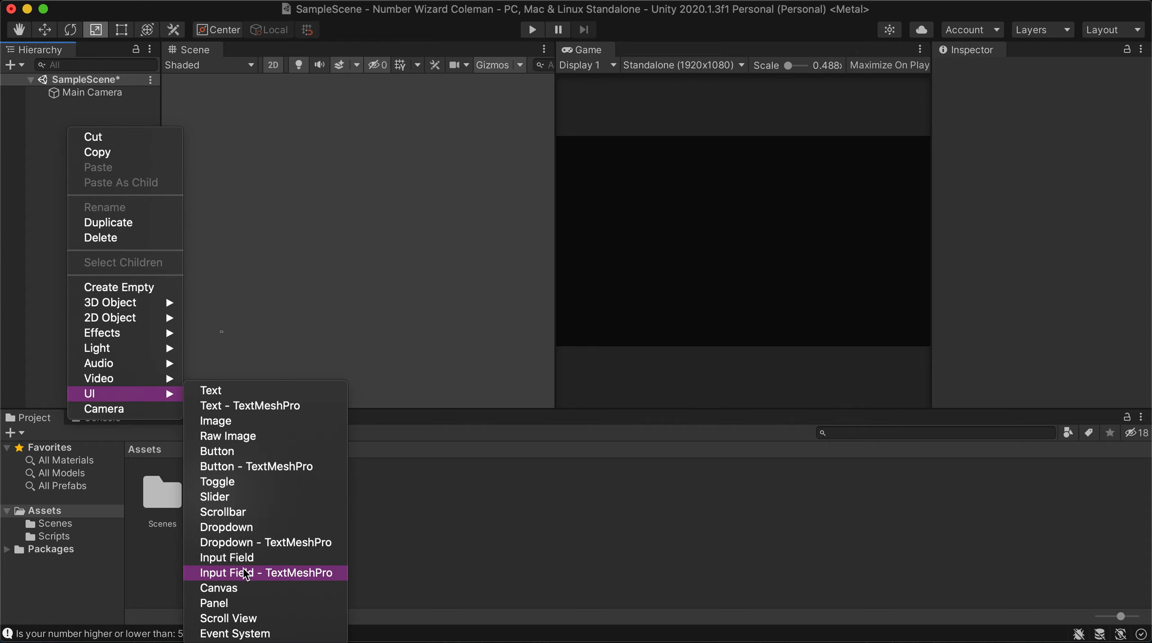
{"action": "left_click", "coordinate": [219, 589]}
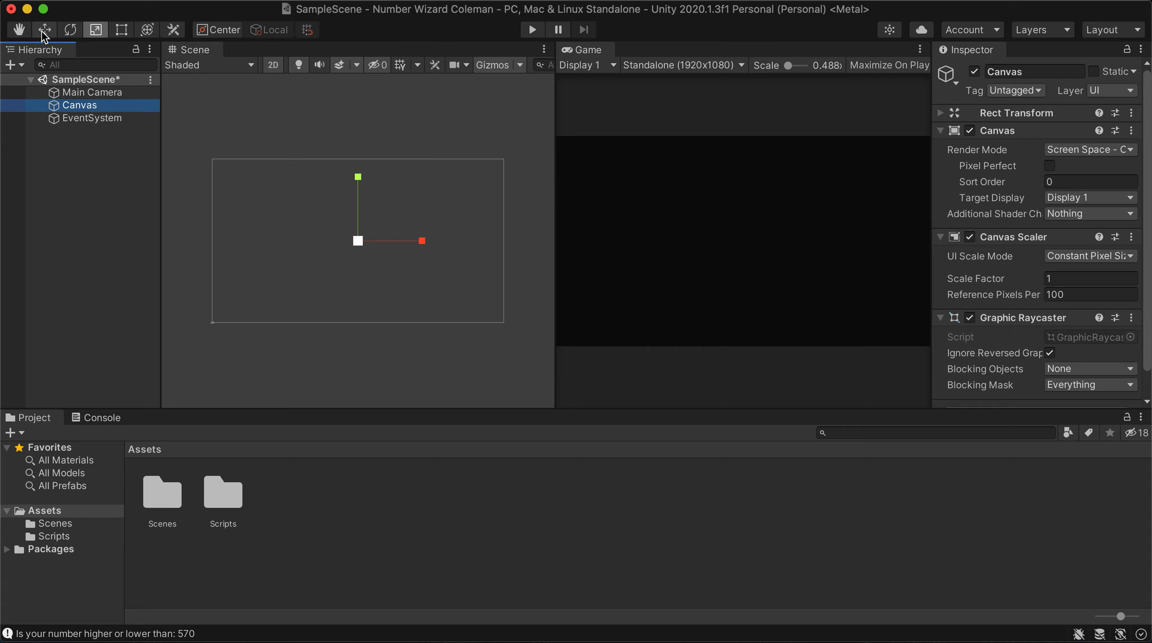
{"action": "key", "text": "w"}
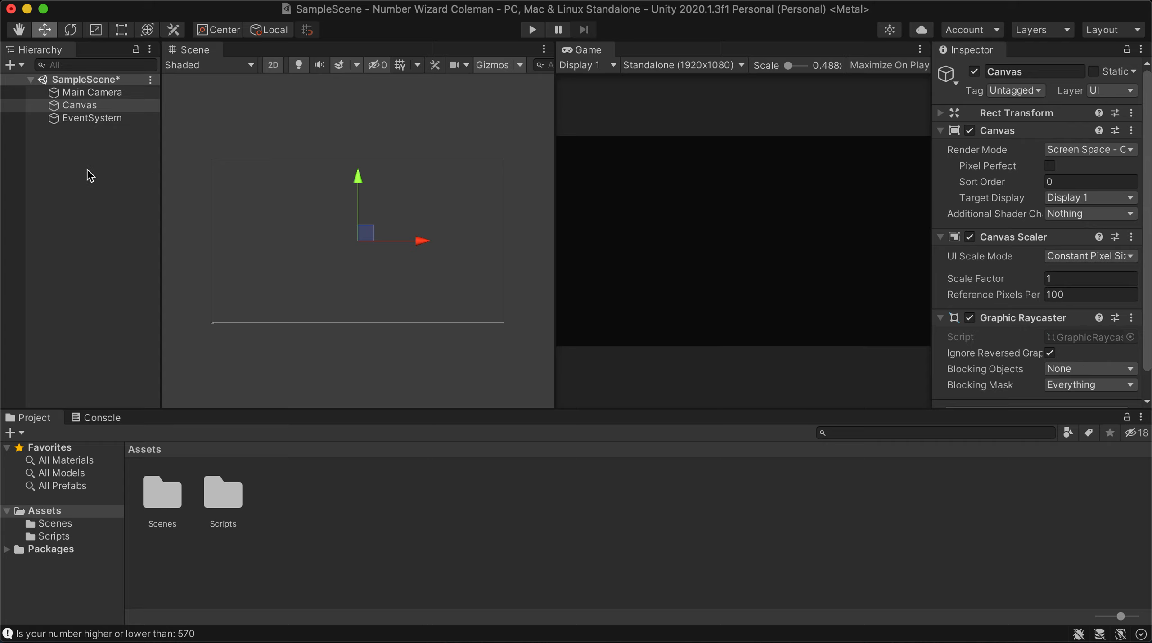
Rename the canvas to MainMenuCanvas and collapse its Canvas component settings
{"action": "left_click", "coordinate": [86, 117]}
{"action": "left_click", "coordinate": [79, 105]}
{"action": "left_click", "coordinate": [1048, 71]}
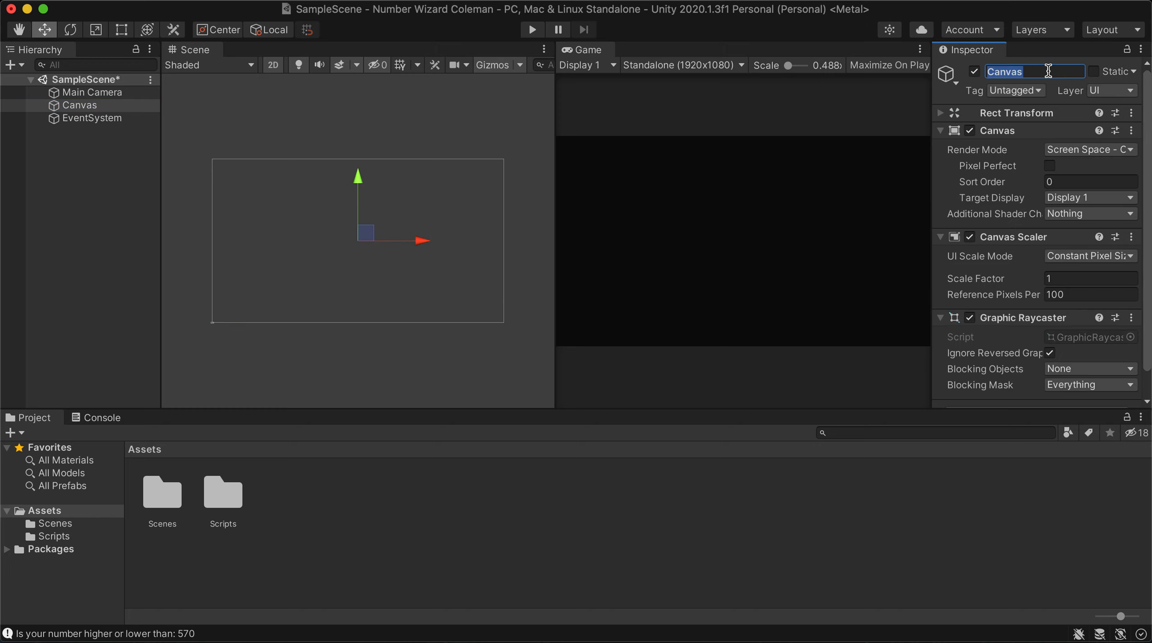
{"action": "type", "text": "MainMenuCanvas"}
{"action": "key", "text": "Return"}
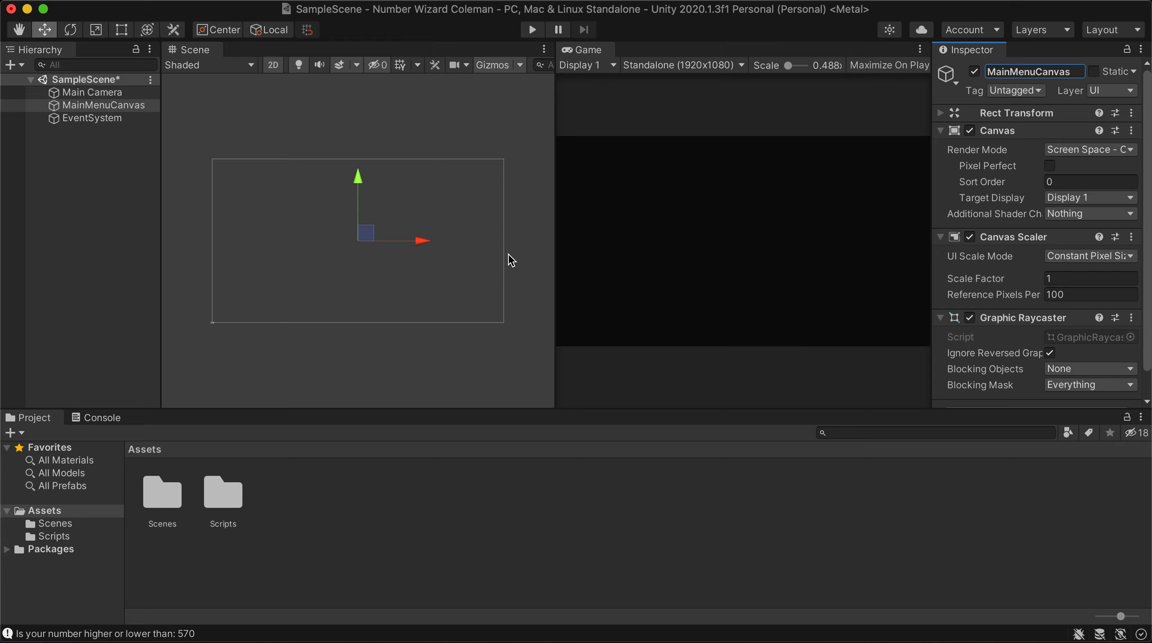
{"action": "left_click", "coordinate": [941, 131]}
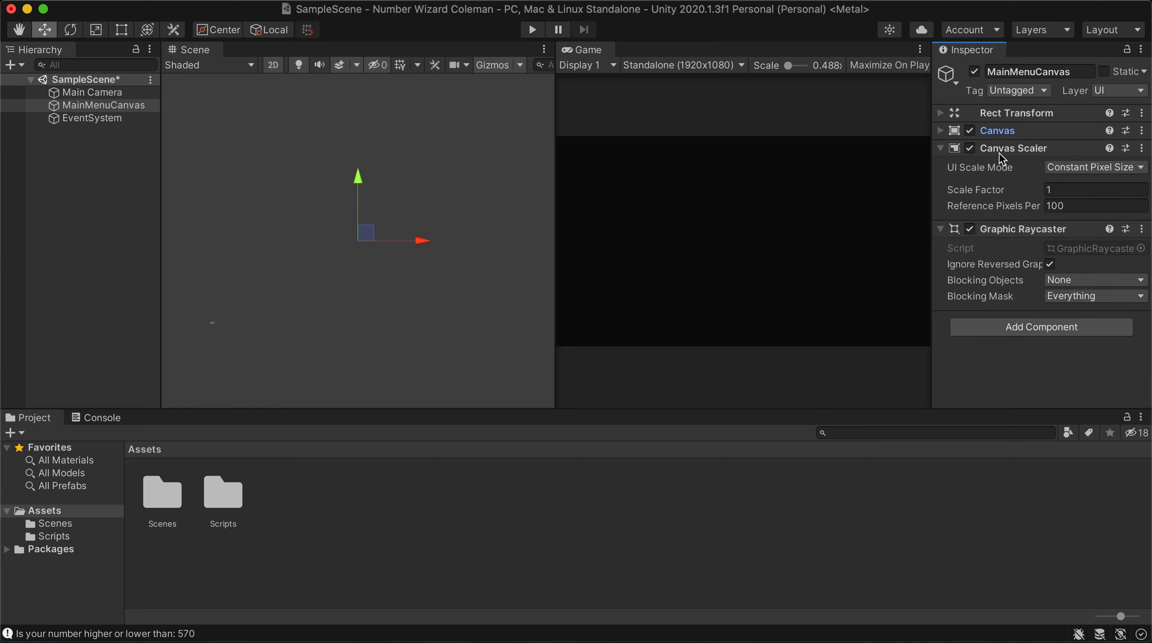
{"action": "left_click", "coordinate": [105, 107]}
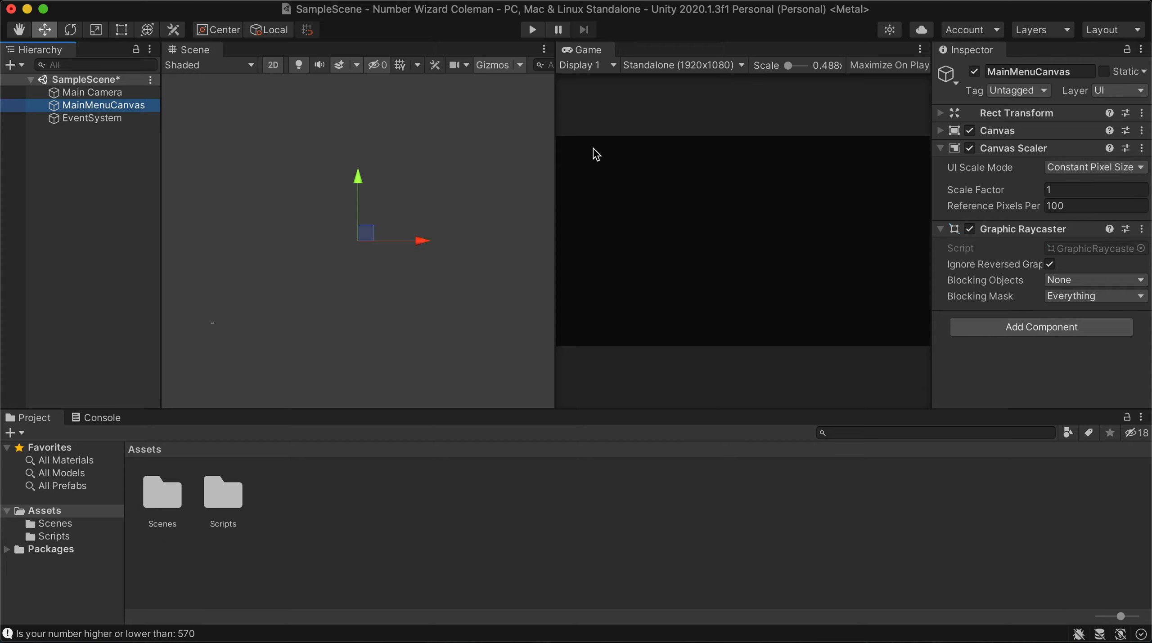
Preview the game view in Free Aspect and switch it back to Standalone (1920x1080)
{"action": "left_click", "coordinate": [711, 71]}
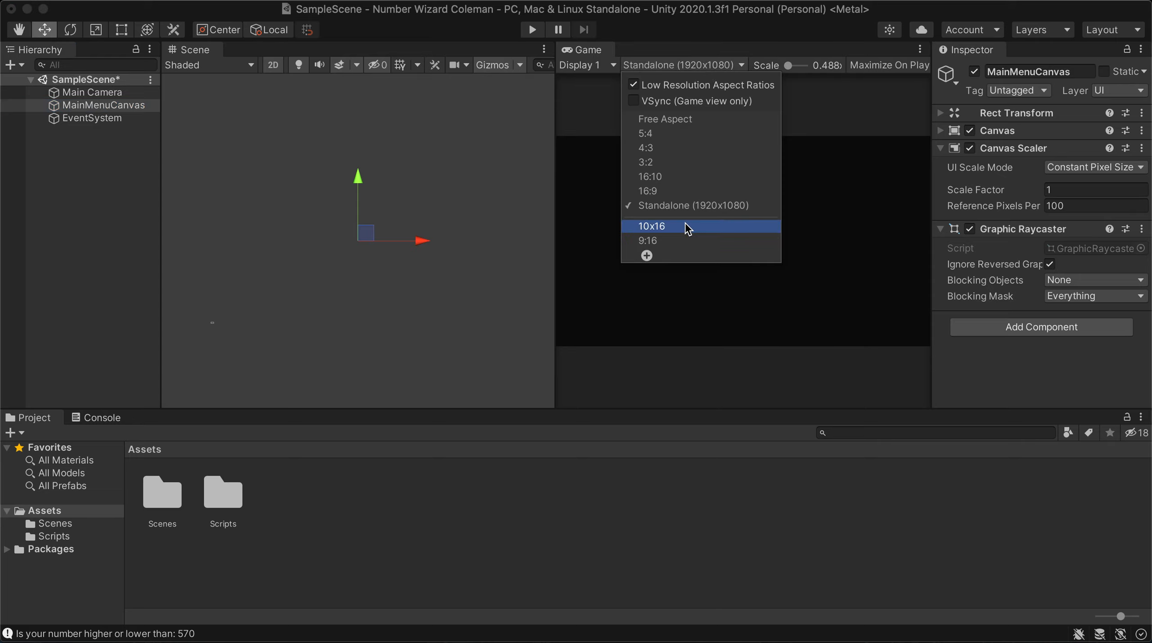
{"action": "left_click", "coordinate": [713, 67]}
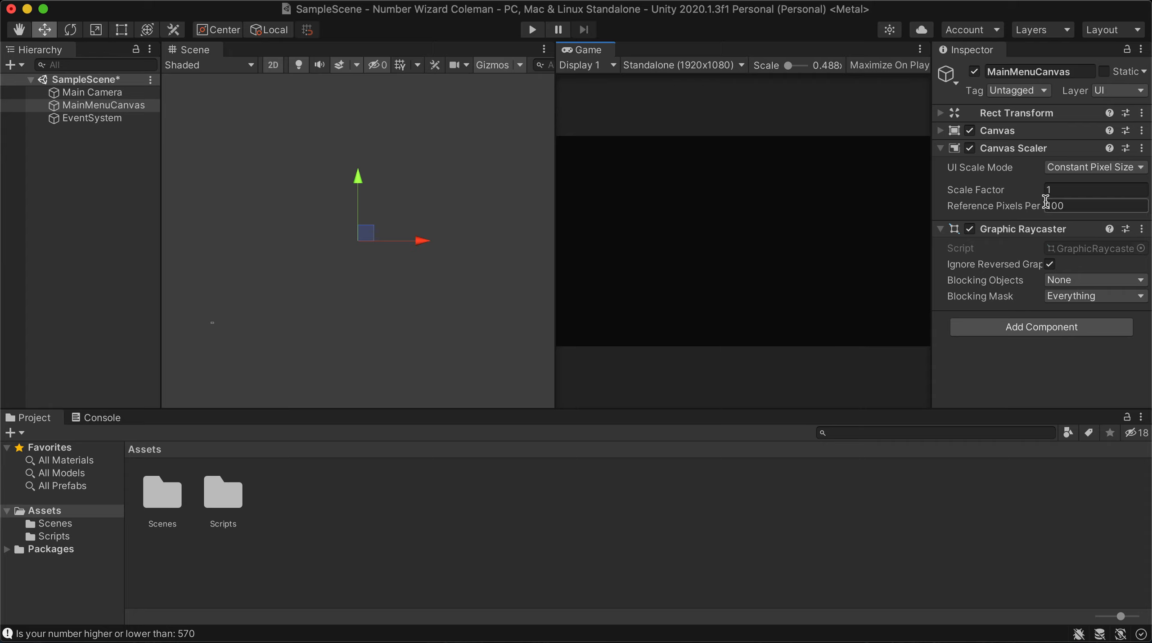
{"action": "left_click", "coordinate": [682, 67]}
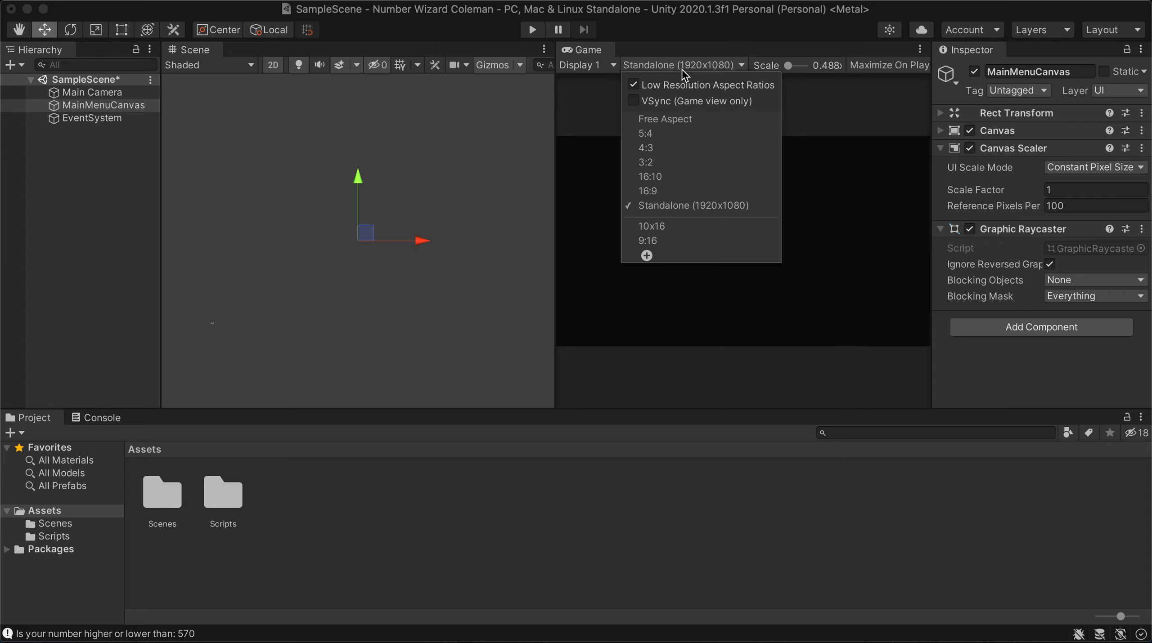
{"action": "left_click", "coordinate": [665, 118]}
{"action": "scroll", "coordinate": [764, 285], "scroll_direction": "up", "scroll_amount": 6}
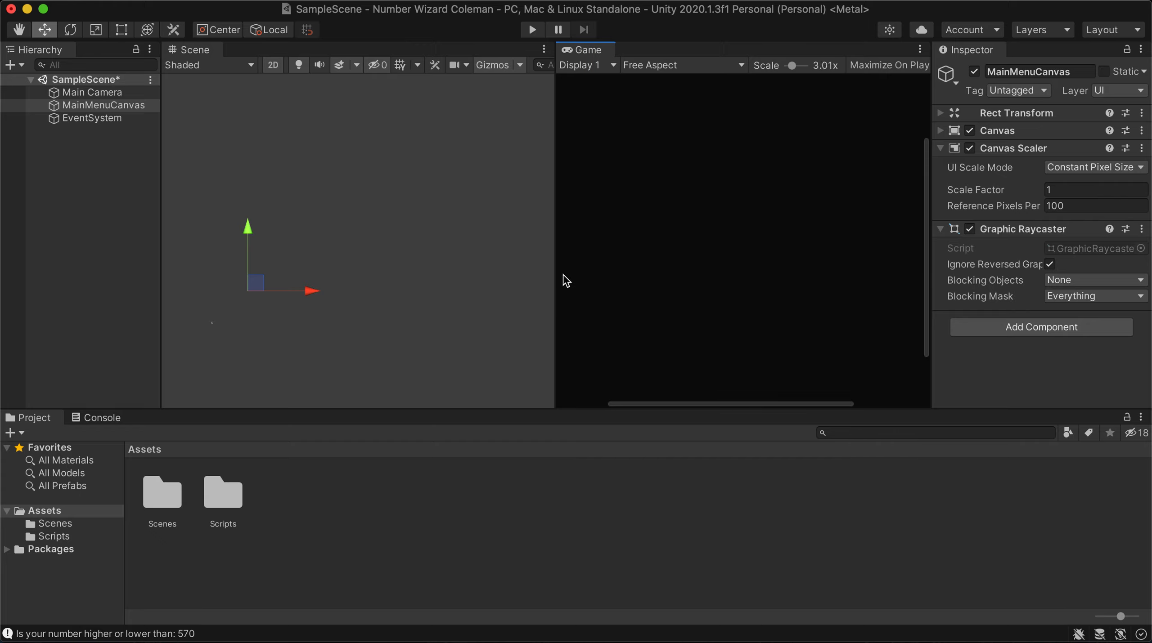
{"action": "scroll", "coordinate": [762, 280], "scroll_direction": "down", "scroll_amount": 6}
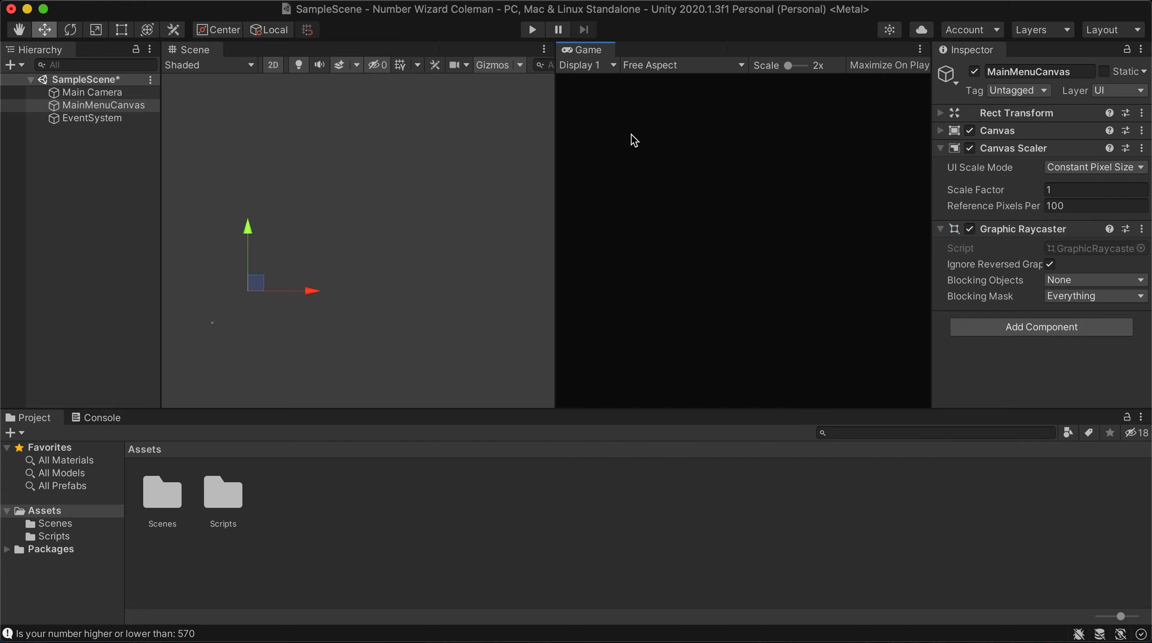
{"action": "left_click", "coordinate": [691, 65]}
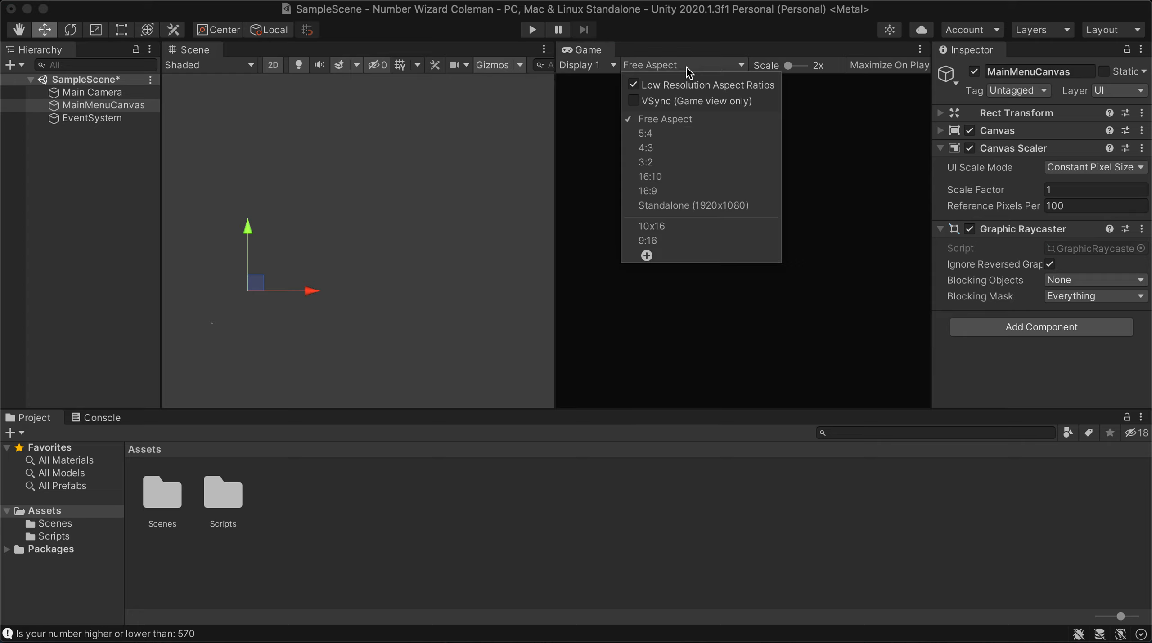
{"action": "left_click", "coordinate": [677, 206]}
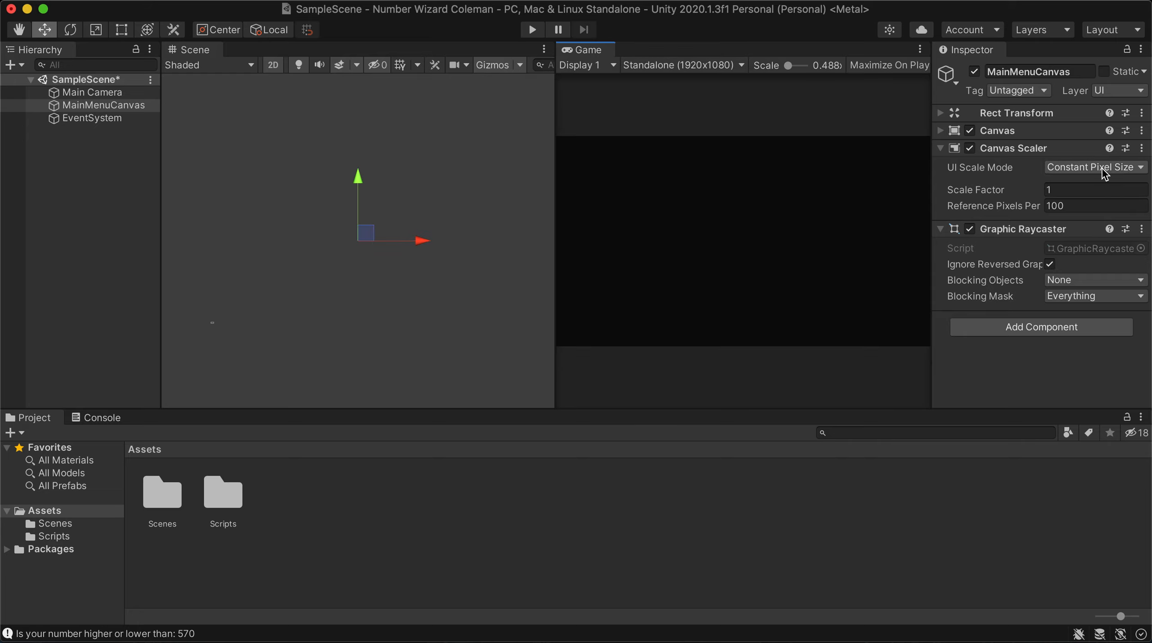
Set the Canvas Scaler to Scale With Screen Size with a reference resolution of 1920 by 1080
{"action": "left_click", "coordinate": [1113, 173]}
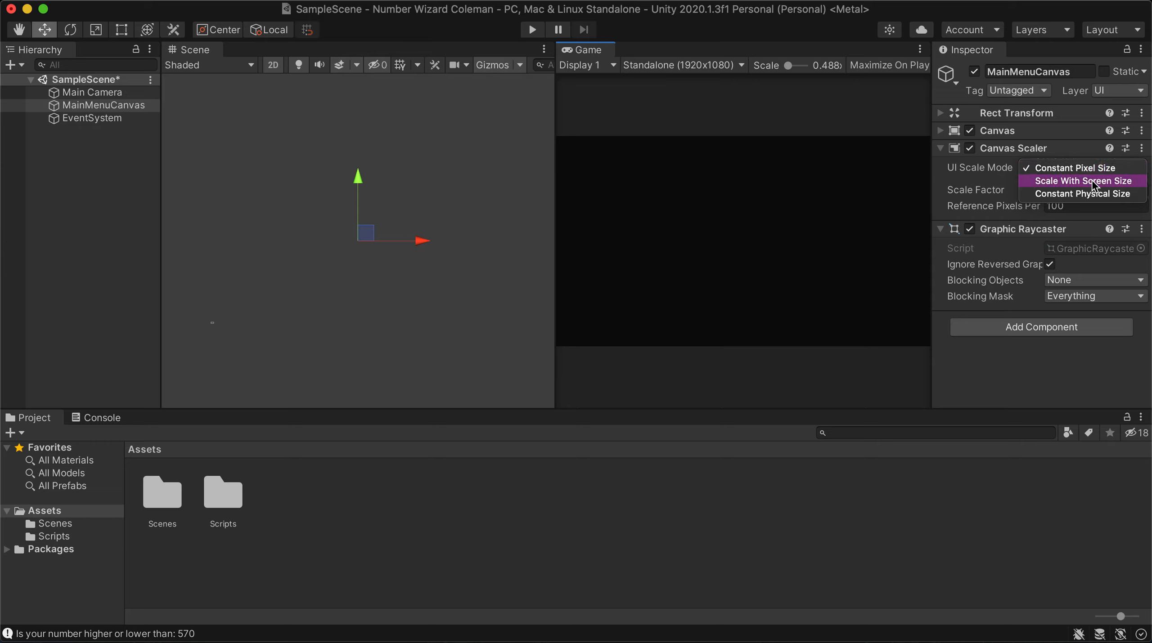
{"action": "left_click", "coordinate": [1094, 182]}
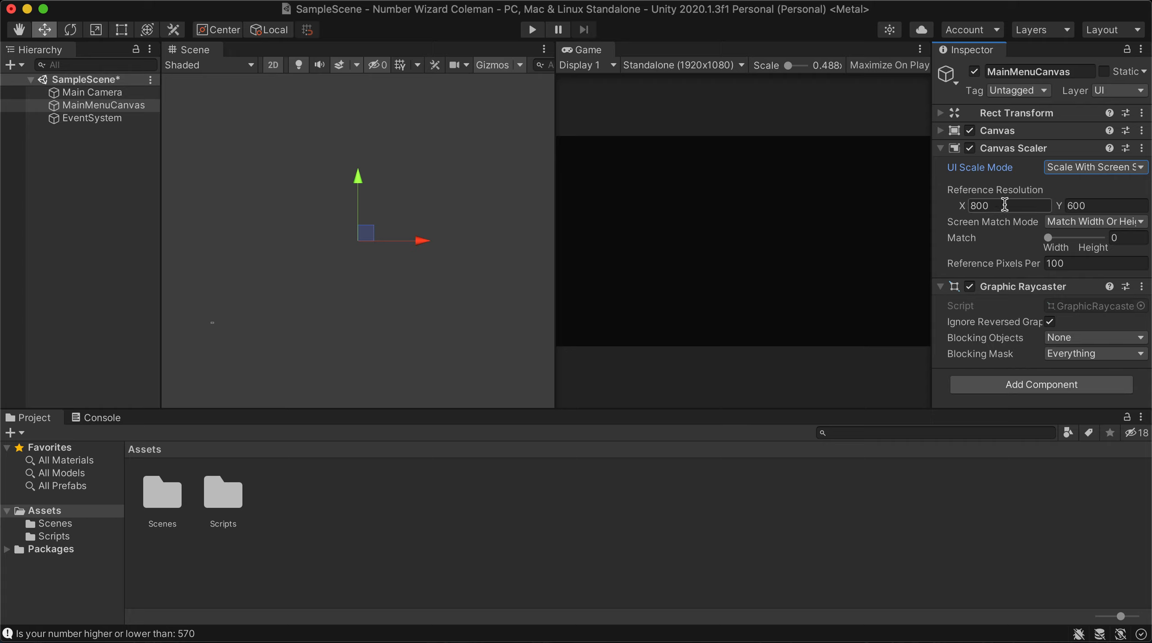
{"action": "left_click", "coordinate": [1035, 207]}
{"action": "type", "text": "1920"}
{"action": "key", "text": "Tab"}
{"action": "type", "text": "1"}
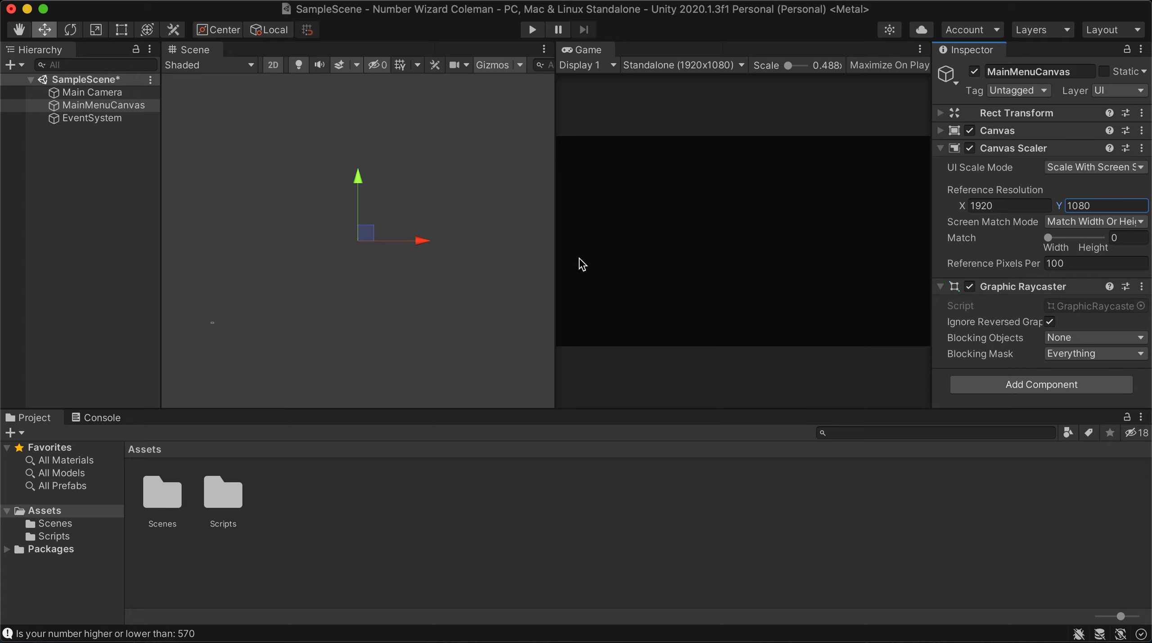
Widen the Scene view slightly and compare Free Aspect with Standalone (1920x1080) in the game view, leaving it on Standalone
{"action": "left_click", "coordinate": [574, 231]}
{"action": "left_click", "coordinate": [663, 64]}
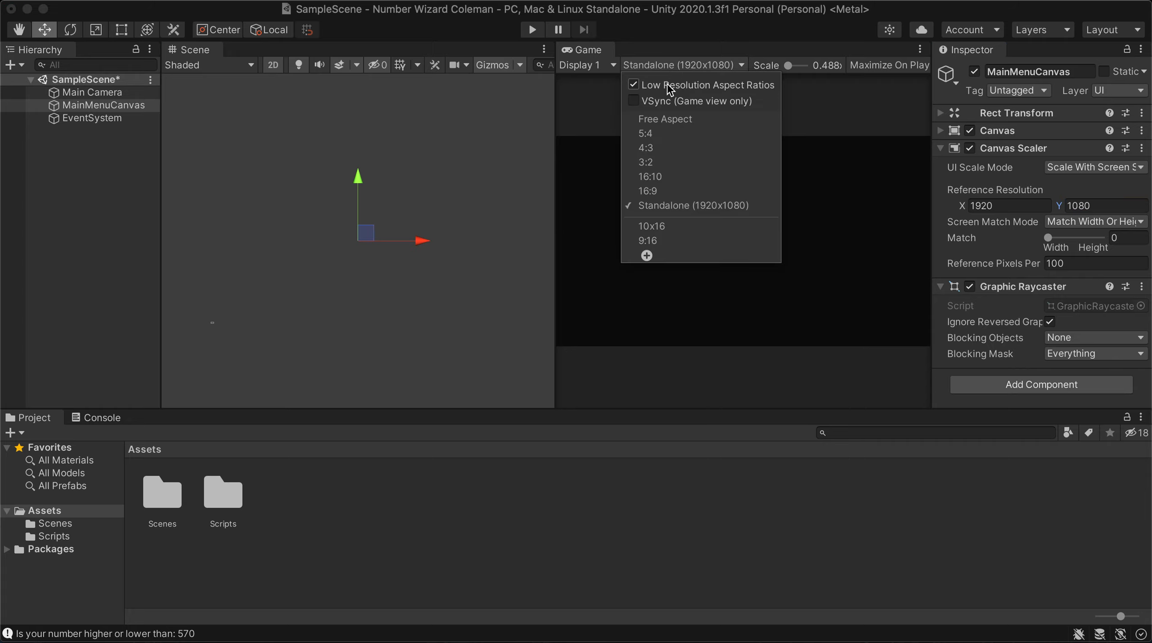
{"action": "left_click", "coordinate": [664, 121]}
{"action": "mouse_move", "coordinate": [555, 194]}
{"action": "left_mouse_down"}
{"action": "mouse_move", "coordinate": [769, 213]}
{"action": "mouse_move", "coordinate": [550, 219]}
{"action": "mouse_move", "coordinate": [574, 189]}
{"action": "left_mouse_up"}
{"action": "left_click", "coordinate": [682, 66]}
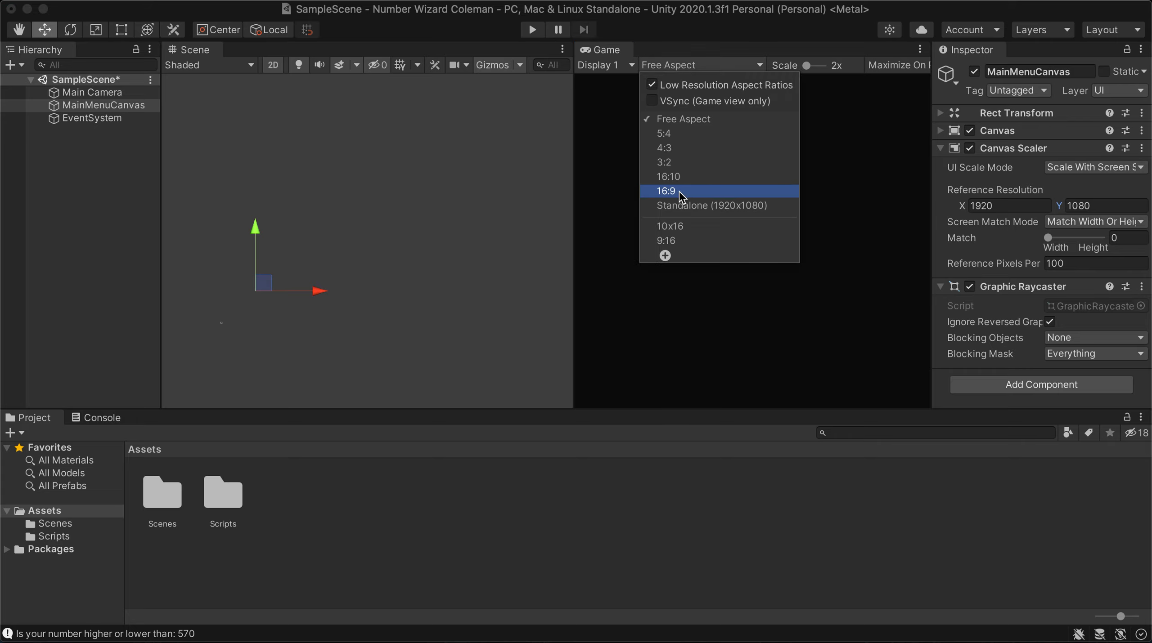
{"action": "left_click", "coordinate": [683, 202]}
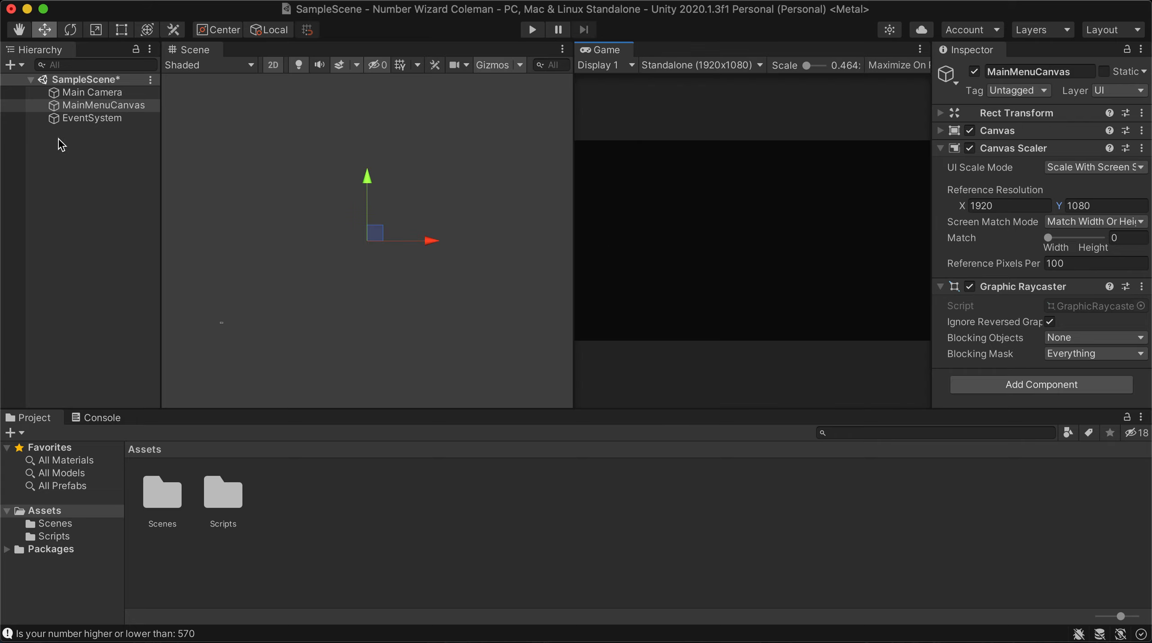
Examine MainMenuCanvas in the Scene view from different zoom levels
{"action": "left_click", "coordinate": [106, 109]}
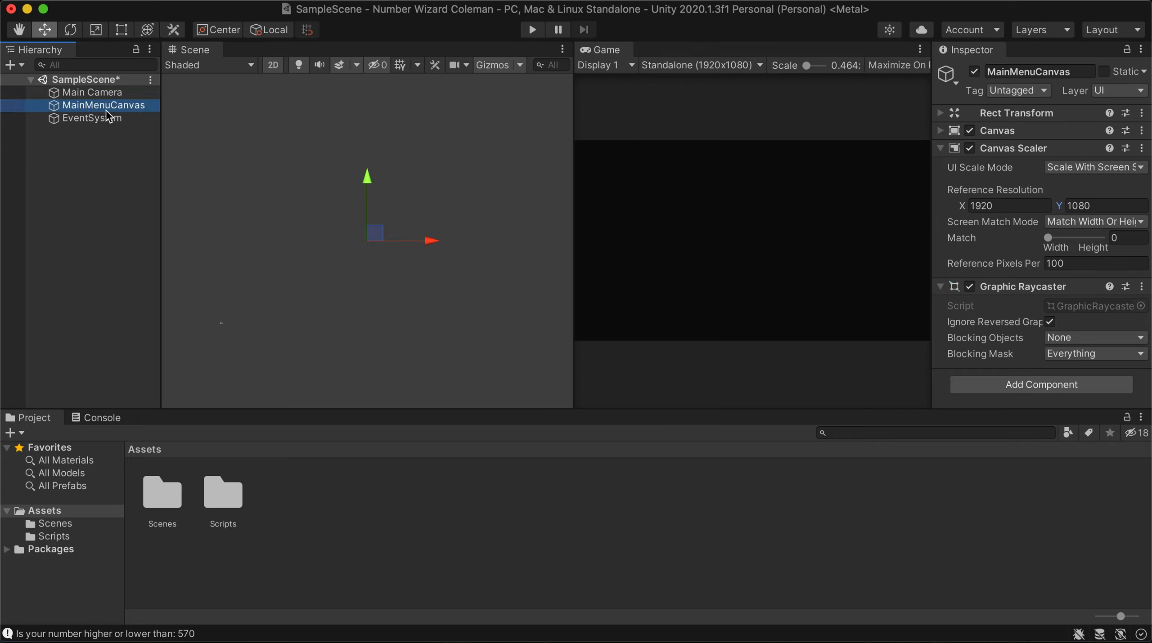
{"action": "scroll", "coordinate": [323, 226], "scroll_direction": "down", "scroll_amount": 3}
{"action": "scroll", "coordinate": [324, 227], "scroll_direction": "up", "scroll_amount": 6}
{"action": "scroll", "coordinate": [378, 230], "scroll_direction": "down", "scroll_amount": 1}
{"action": "scroll", "coordinate": [396, 203], "scroll_direction": "down", "scroll_amount": 5}
{"action": "middle_click_drag", "start_coordinate": [426, 206], "coordinate": [471, 171]}
{"action": "scroll", "coordinate": [372, 249], "scroll_direction": "up", "scroll_amount": 5}
{"action": "scroll", "coordinate": [460, 202], "scroll_direction": "up", "scroll_amount": 3}
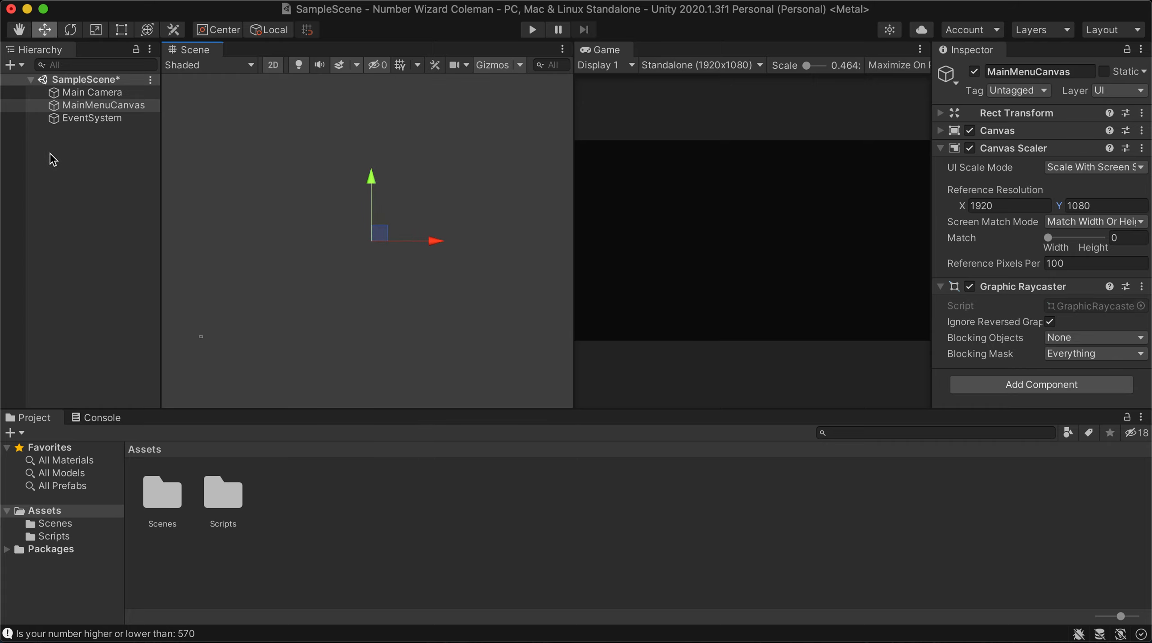
Add a standard UI Button as a child of MainMenuCanvas
{"action": "right_click", "coordinate": [88, 104]}
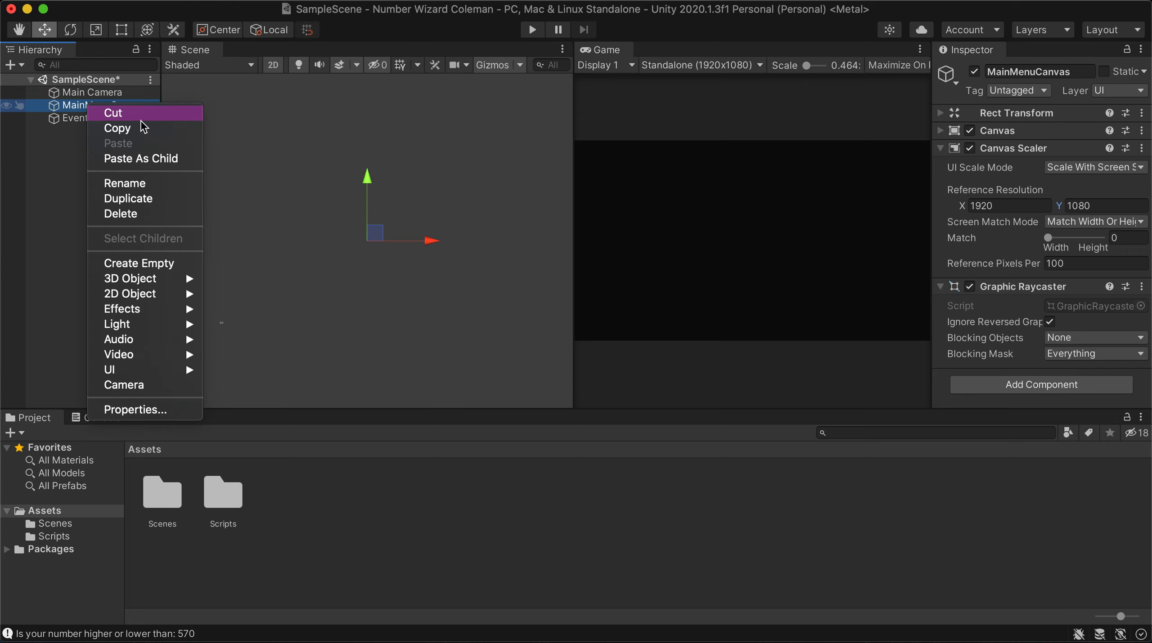
{"action": "mouse_move", "coordinate": [171, 369]}
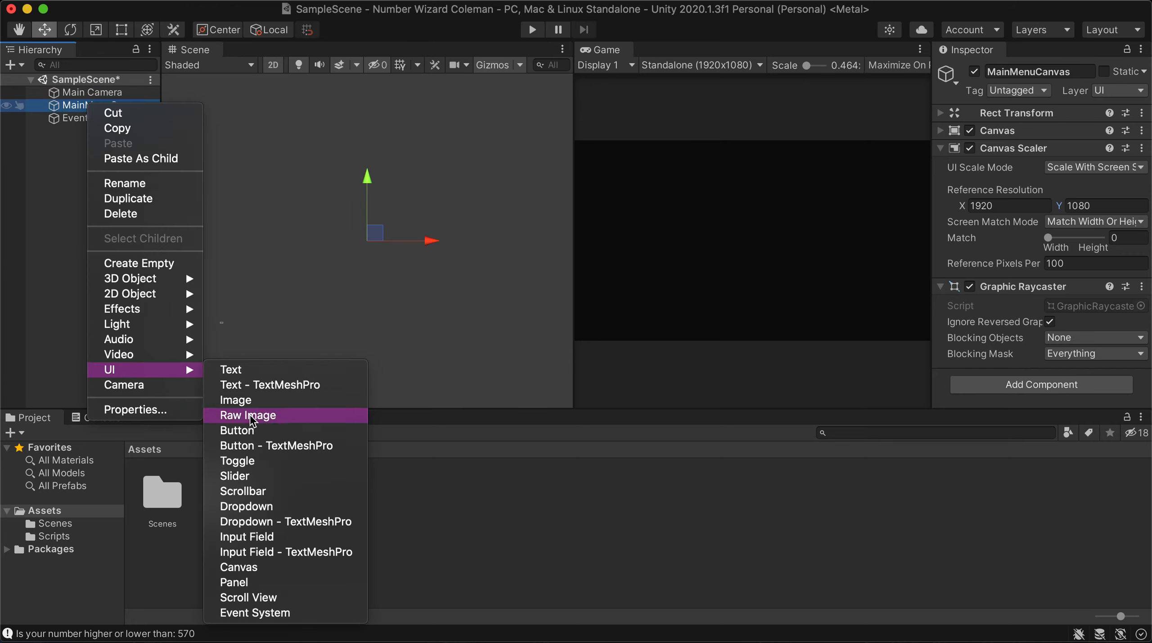
{"action": "left_click", "coordinate": [266, 431]}
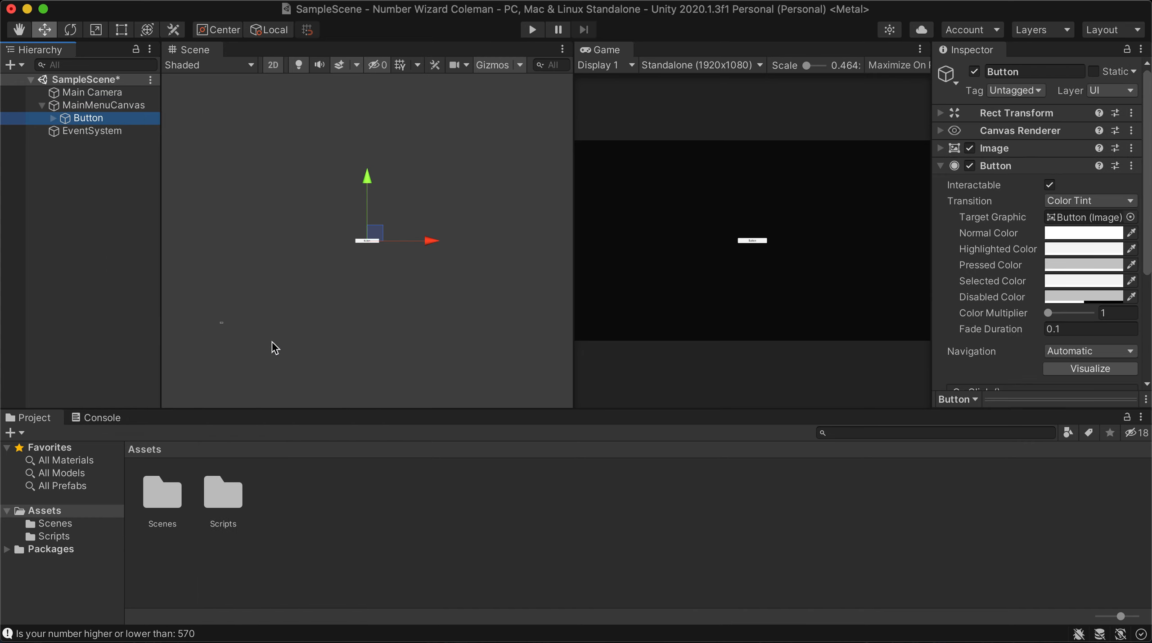
{"action": "scroll", "coordinate": [343, 251], "scroll_direction": "up", "scroll_amount": 2}
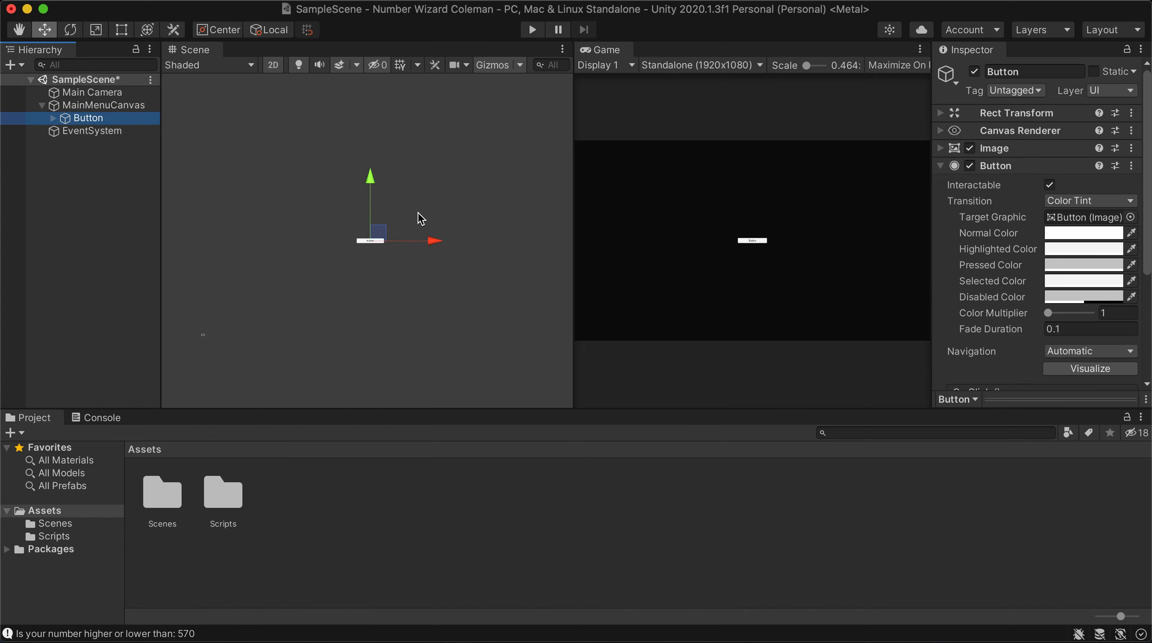
Expand the button's Canvas Renderer and Rect Transform settings and frame the whole canvas in the Scene view
{"action": "left_click", "coordinate": [943, 130]}
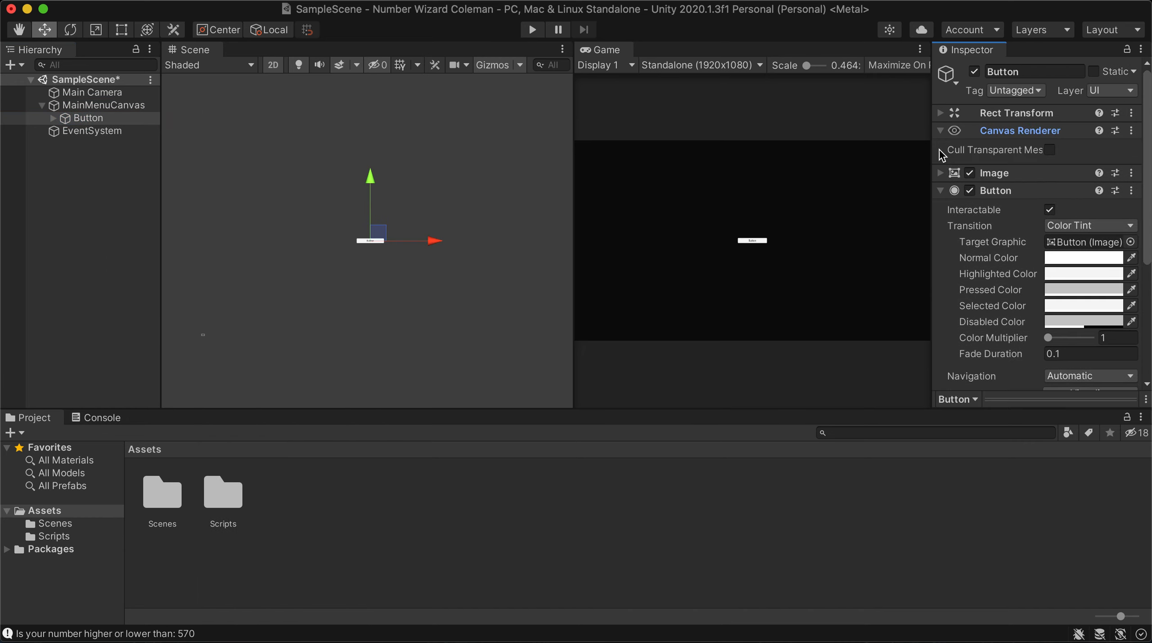
{"action": "left_click", "coordinate": [941, 114]}
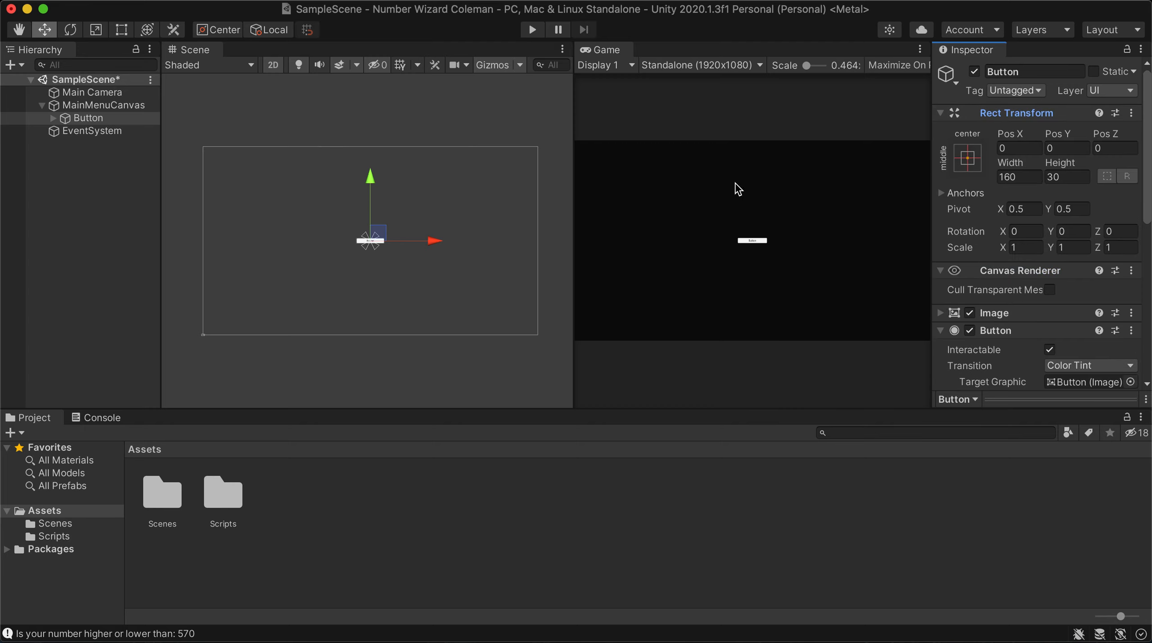
{"action": "scroll", "coordinate": [354, 254], "scroll_direction": "up", "scroll_amount": 1}
{"action": "middle_click_drag", "start_coordinate": [413, 212], "coordinate": [398, 219]}
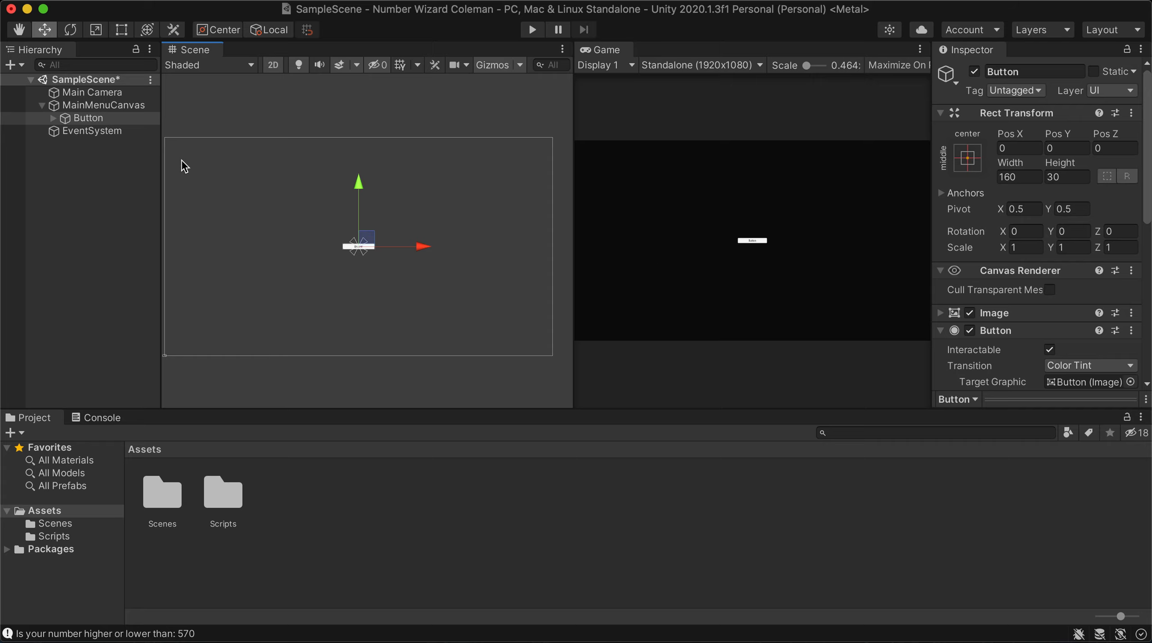
Rename the Button object under MainMenuCanvas as StartGame
{"action": "left_click", "coordinate": [1006, 76]}
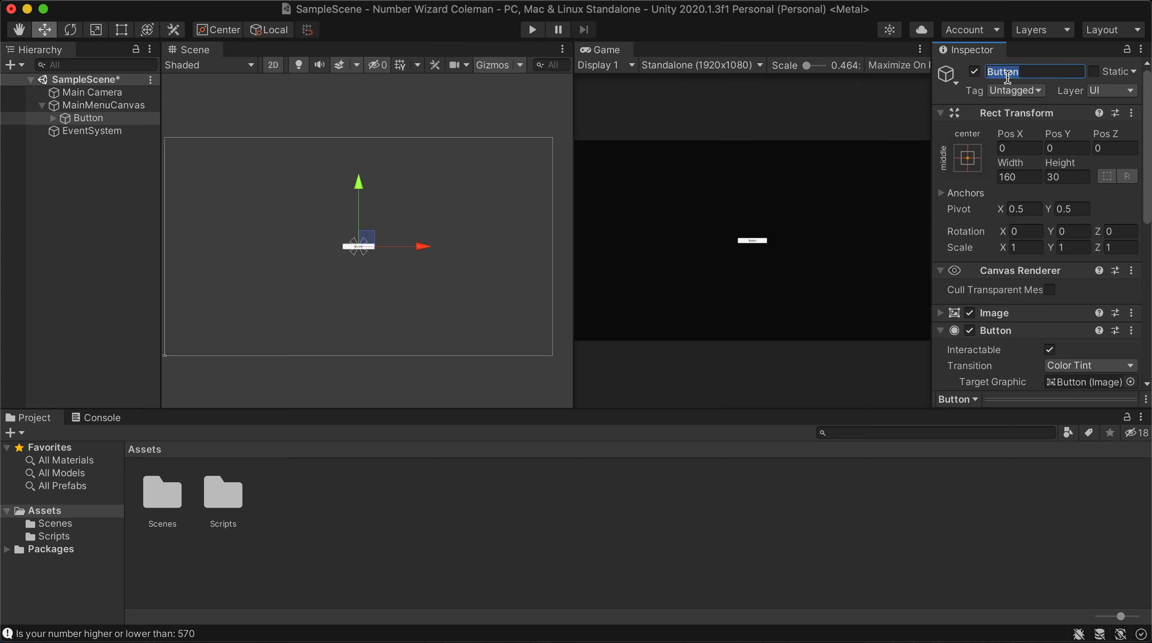
{"action": "type", "text": "StartGame"}
{"action": "key", "text": "Return"}
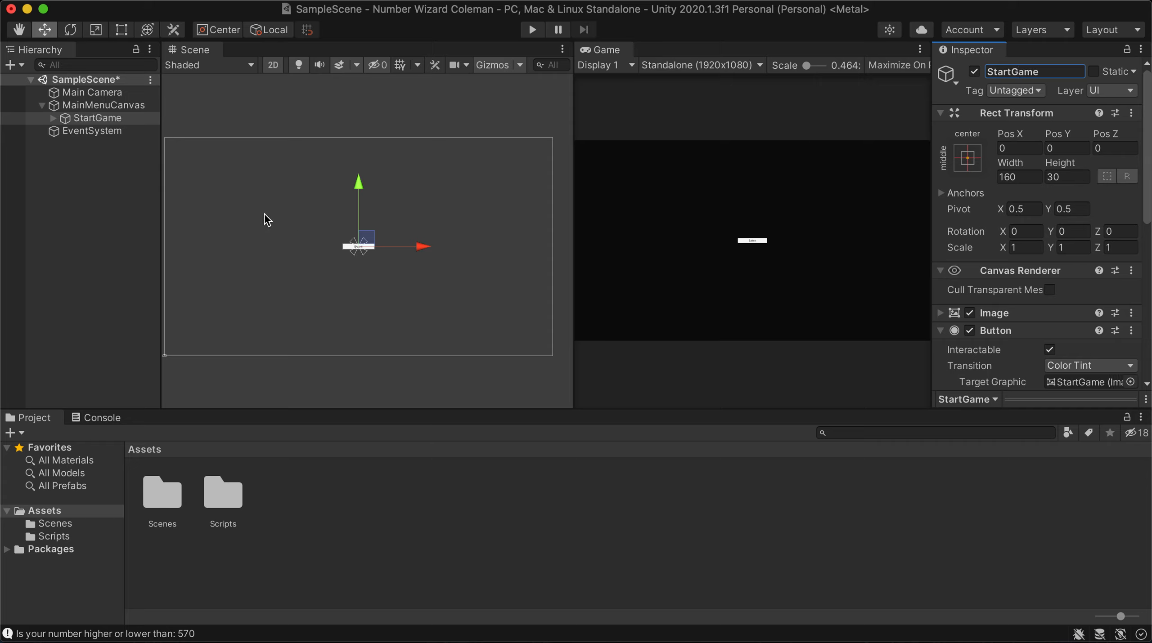
{"action": "left_click", "coordinate": [53, 119]}
{"action": "left_click", "coordinate": [53, 118]}
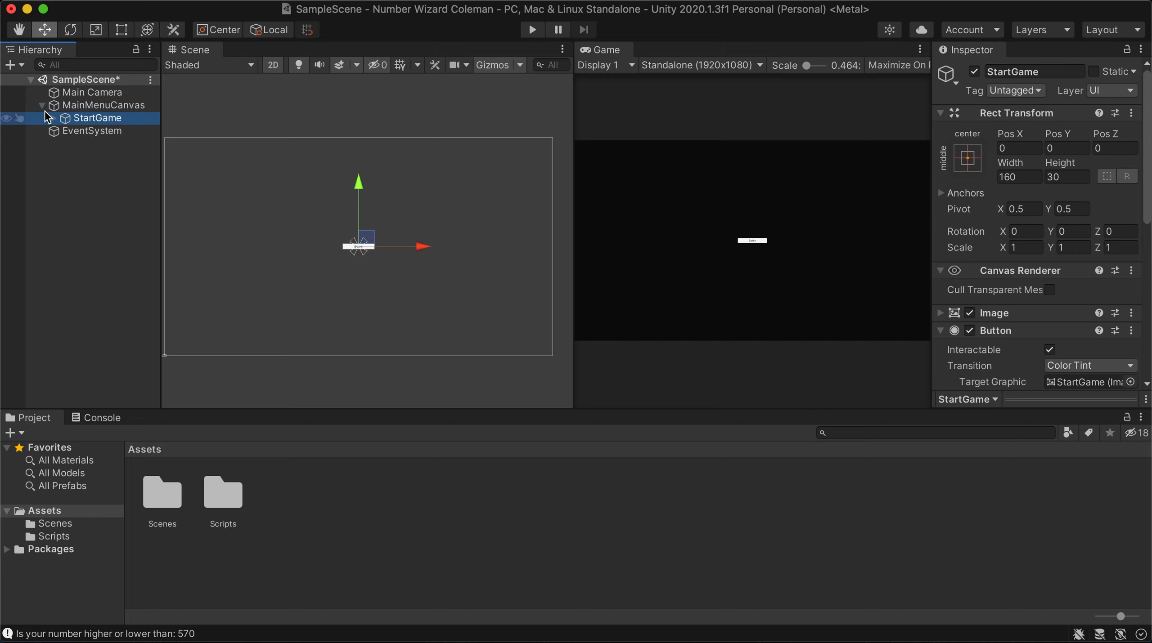
Examine the parent-child relationship of MainMenuCanvas and StartGame, alternating between the two objects
{"action": "left_click", "coordinate": [61, 108]}
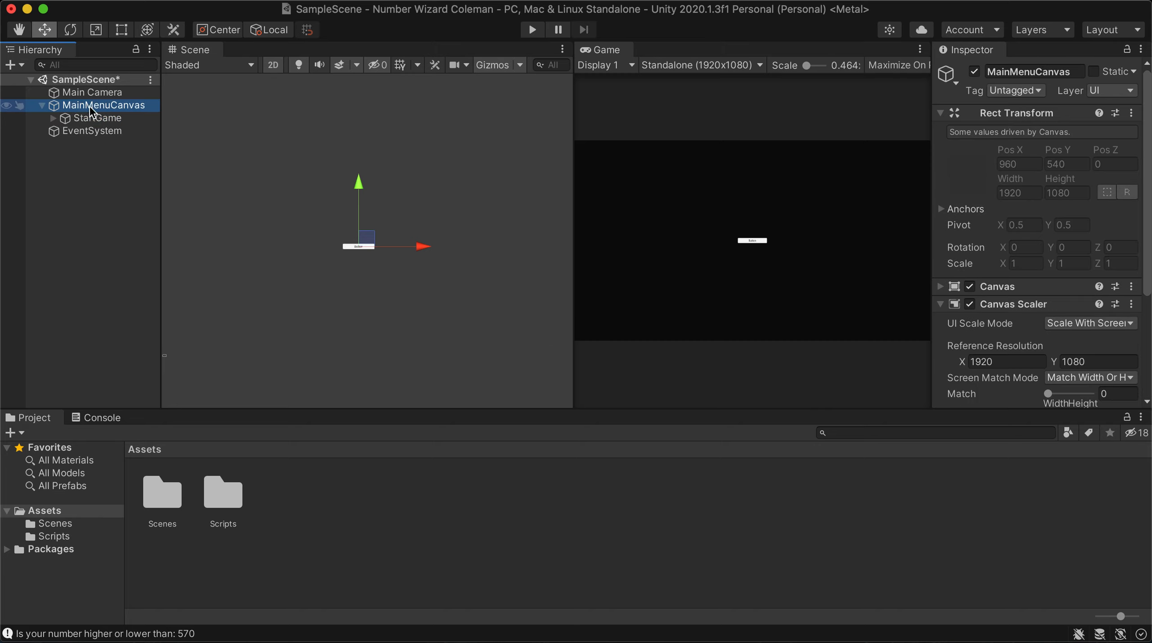
{"action": "right_click", "coordinate": [90, 107]}
{"action": "left_click", "coordinate": [36, 168]}
{"action": "left_click", "coordinate": [70, 117]}
{"action": "left_click", "coordinate": [64, 106]}
{"action": "left_click", "coordinate": [68, 117]}
{"action": "left_click", "coordinate": [66, 107]}
{"action": "left_click", "coordinate": [74, 118]}
{"action": "left_click", "coordinate": [67, 106]}
{"action": "left_click", "coordinate": [72, 116]}
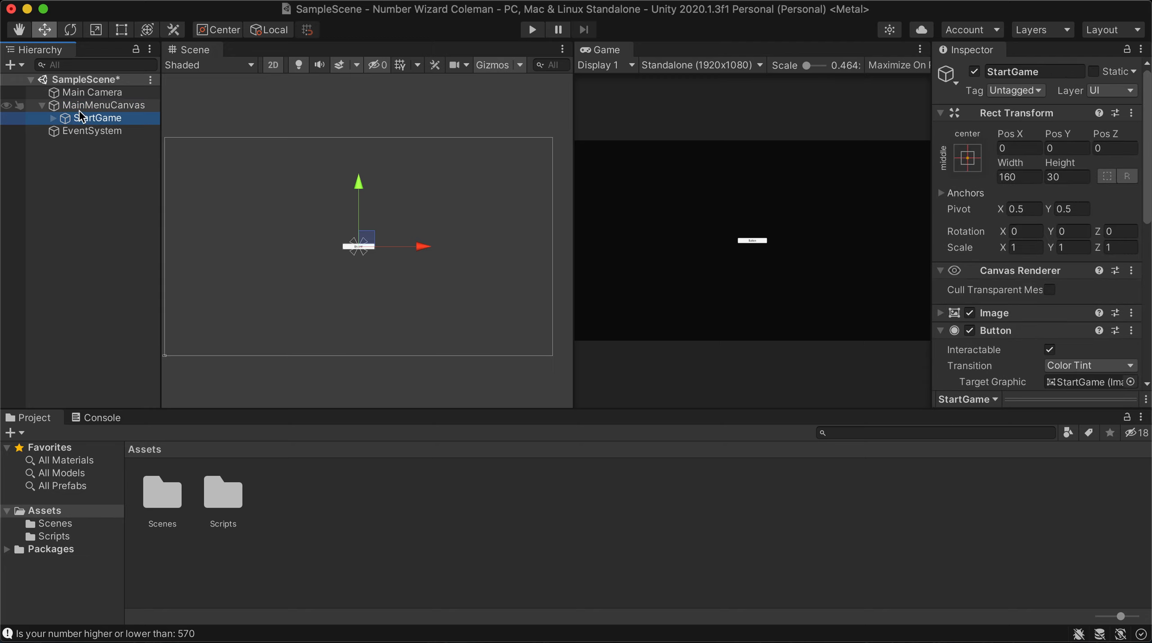
Deactivate MainMenuCanvas to check the effect on its StartGame child, and reactivate it
{"action": "left_click", "coordinate": [67, 107]}
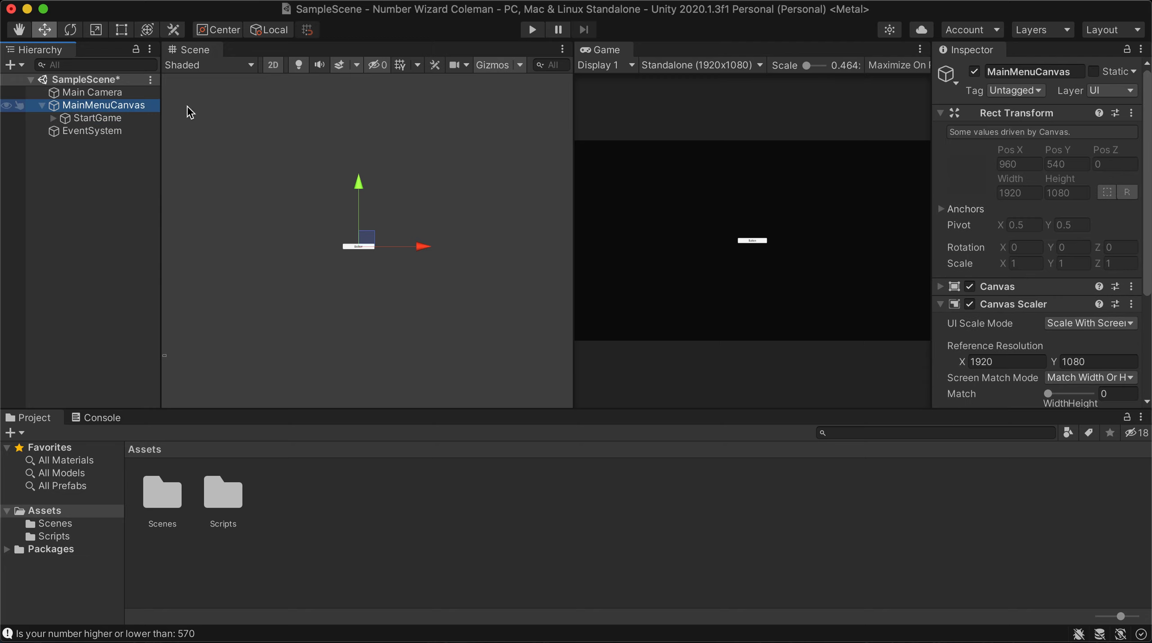
{"action": "left_click", "coordinate": [974, 71]}
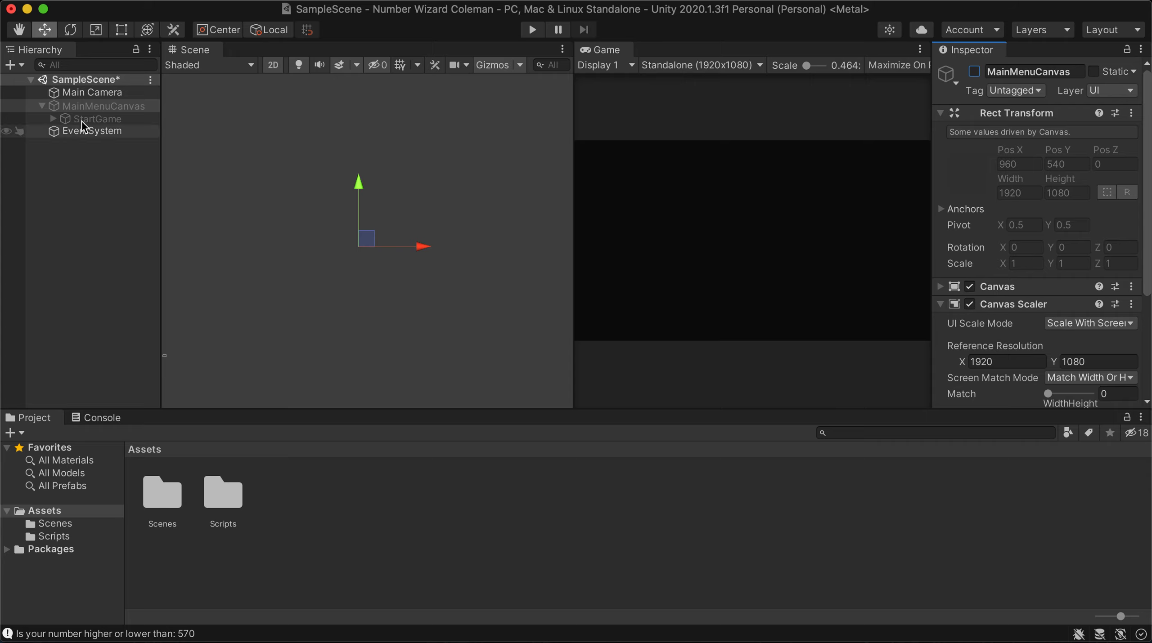
{"action": "left_click", "coordinate": [974, 71]}
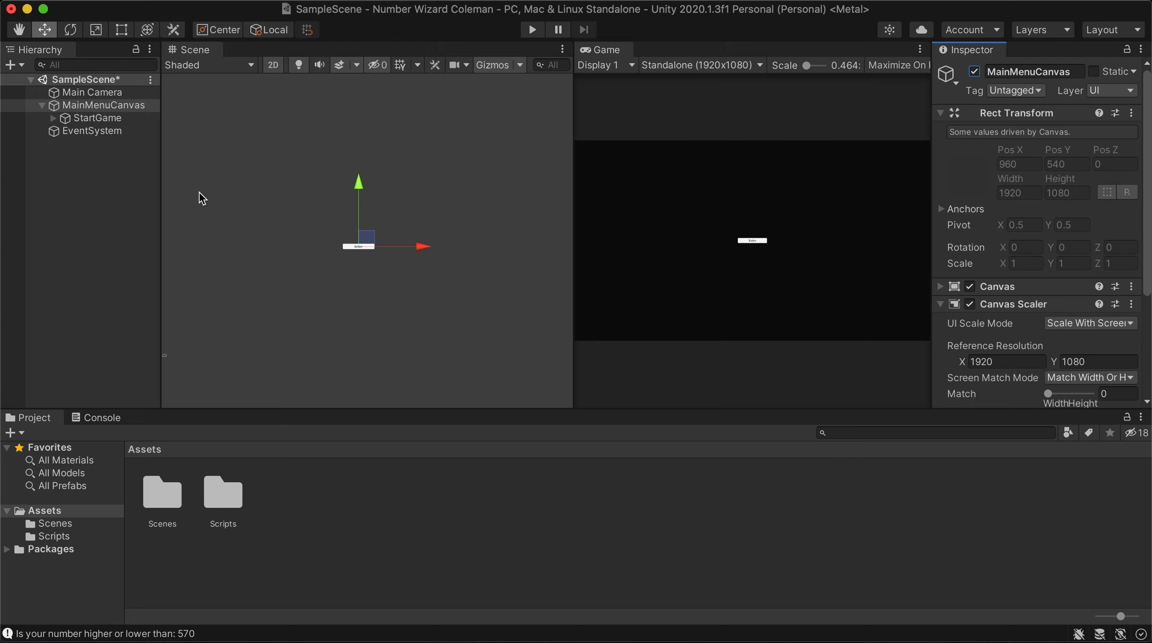
Expand StartGame in the hierarchy and inspect its Text child
{"action": "left_click", "coordinate": [70, 119]}
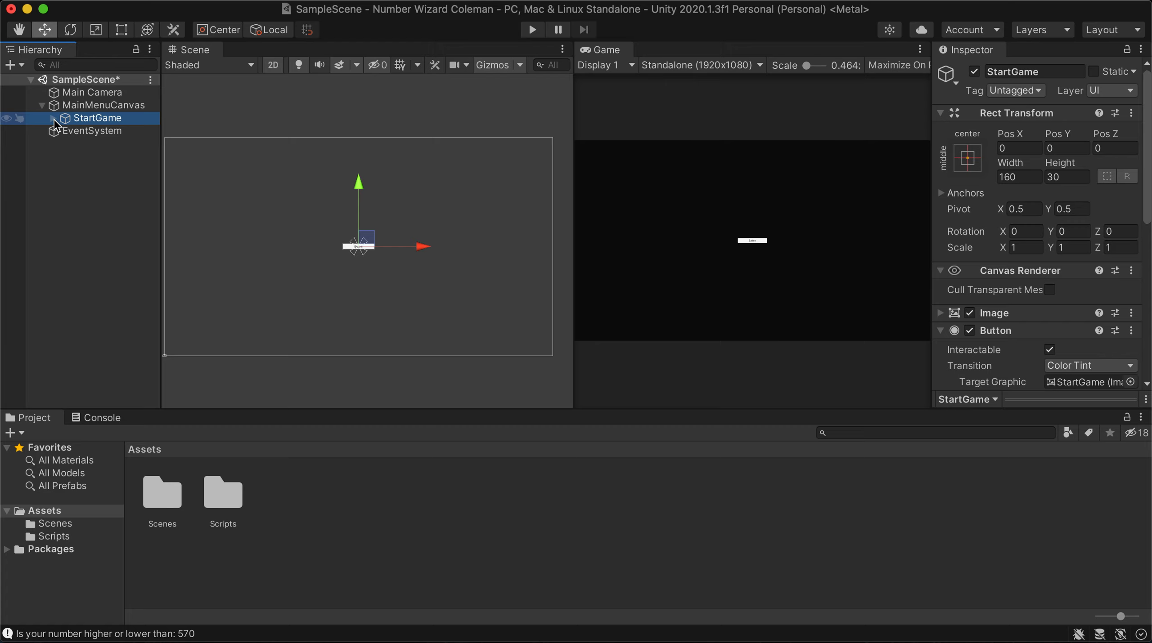
{"action": "left_click", "coordinate": [53, 118]}
{"action": "left_click", "coordinate": [82, 131]}
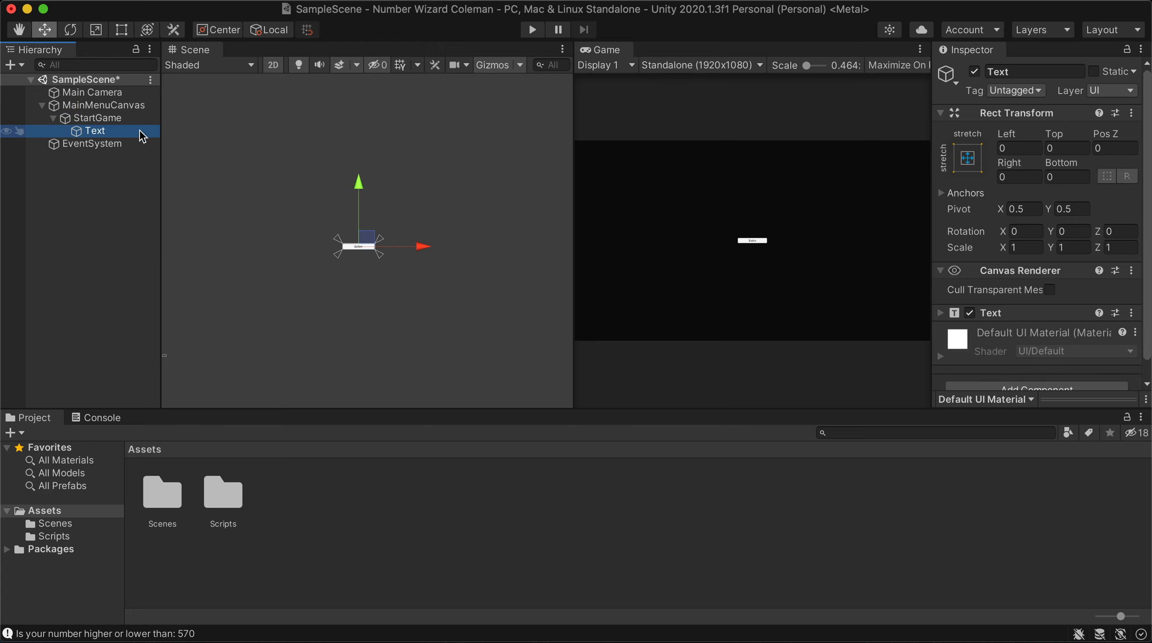
Set the StartGame button's width to 400 and height to 100
{"action": "left_click", "coordinate": [122, 119]}
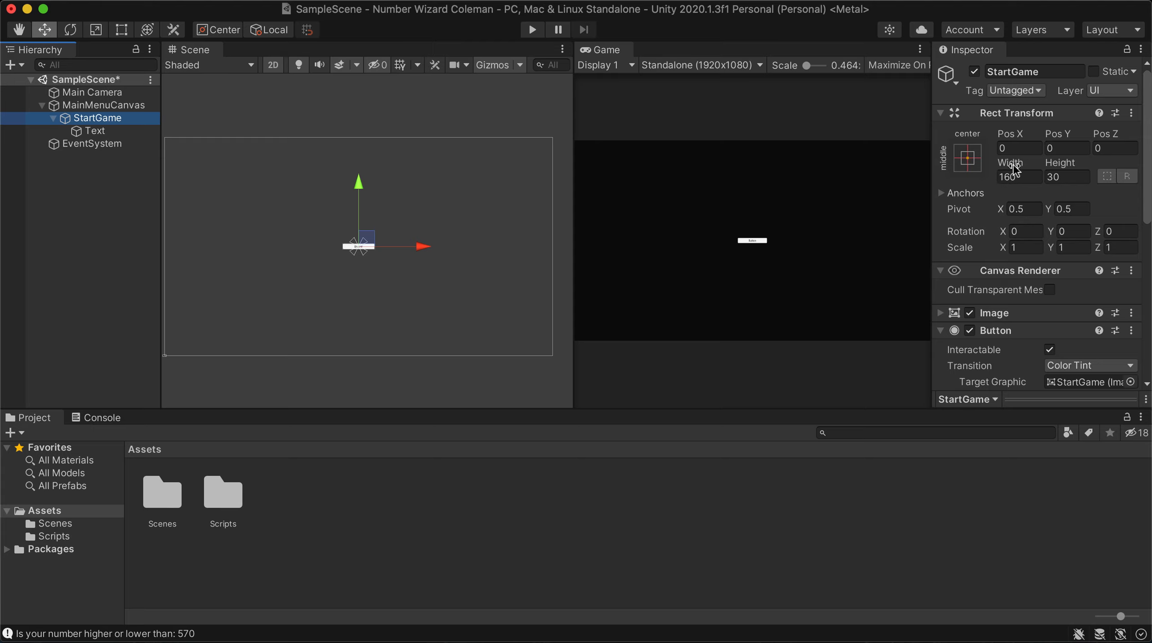
{"action": "left_click_drag", "start_coordinate": [1009, 163], "coordinate": [1086, 172]}
{"action": "left_click", "coordinate": [1007, 177]}
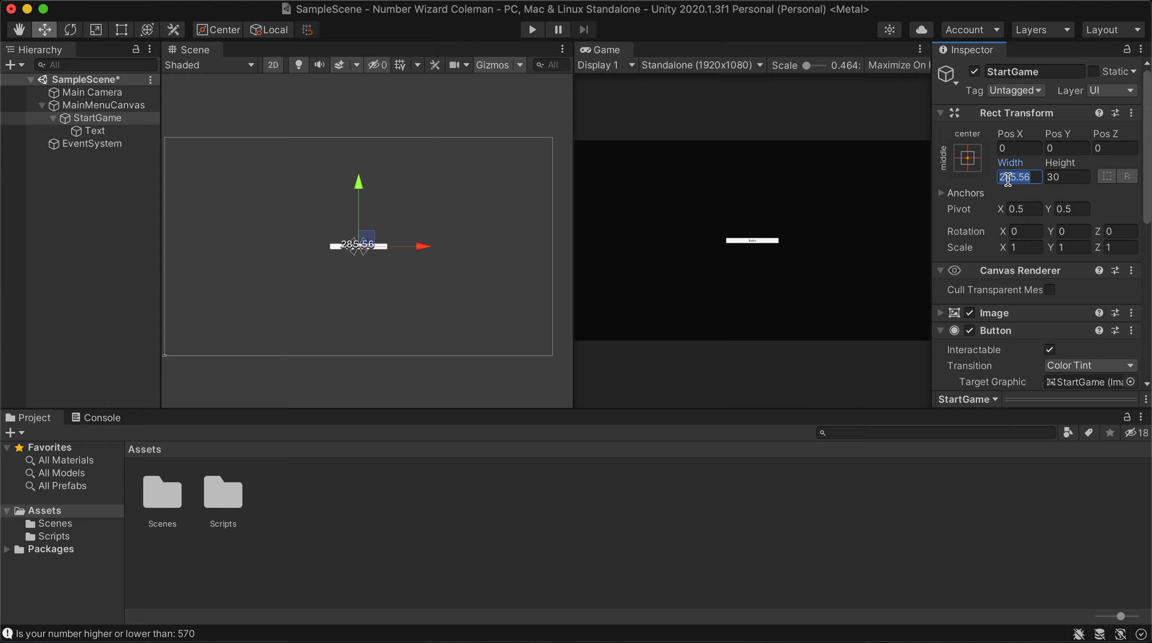
{"action": "type", "text": "400"}
{"action": "left_click", "coordinate": [1069, 179]}
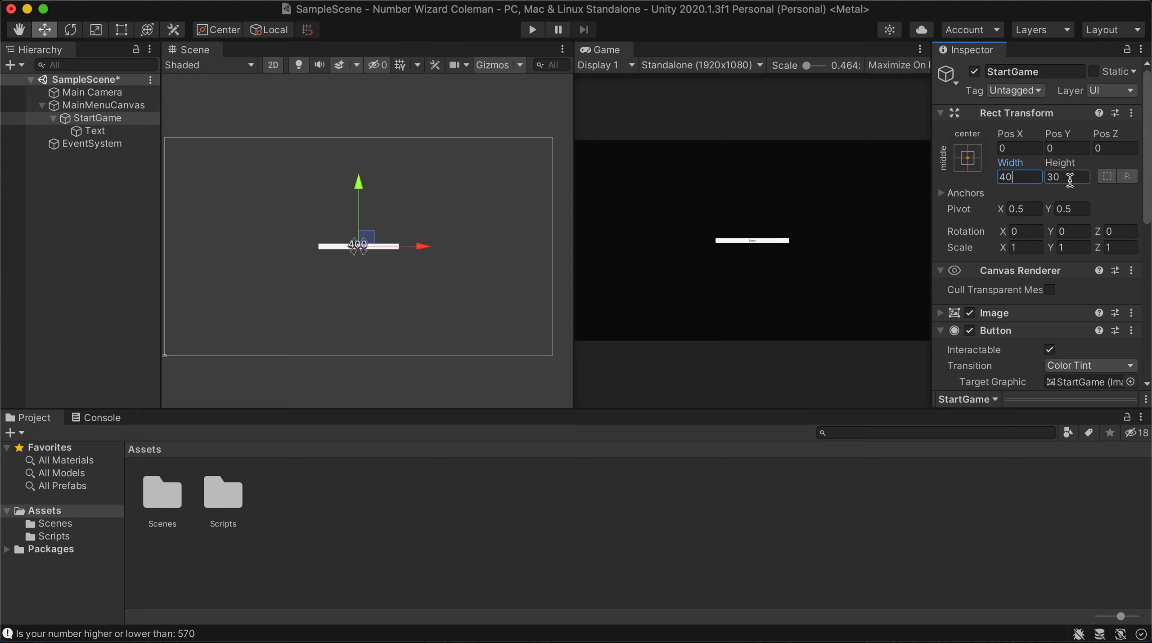
{"action": "type", "text": "2"}
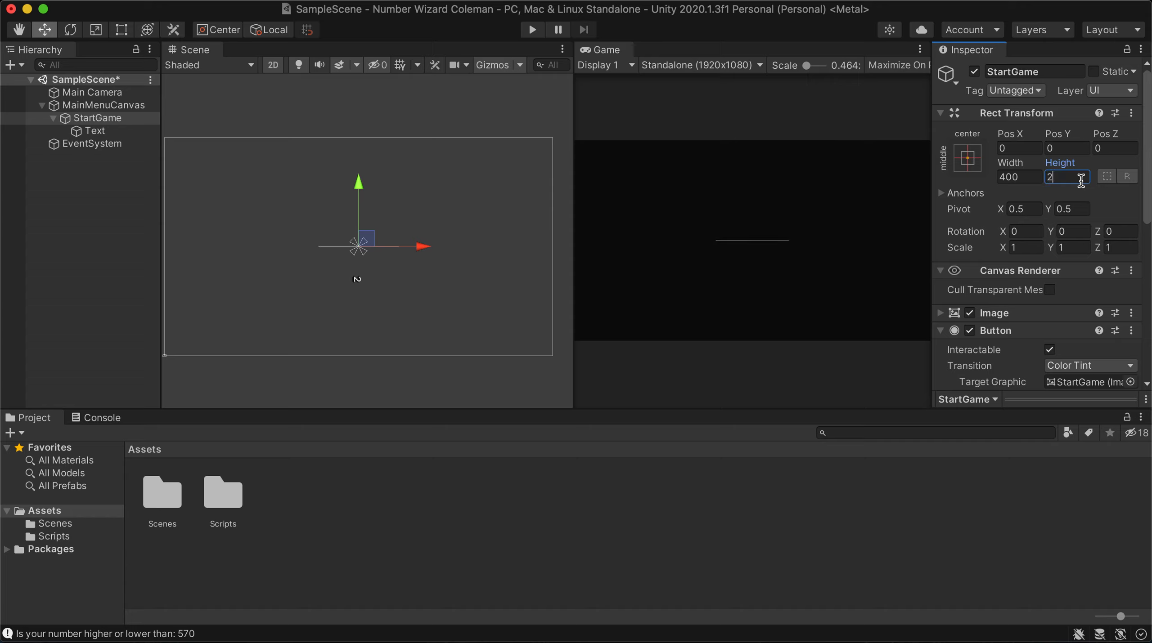
{"action": "key", "text": "BackSpace"}
{"action": "type", "text": "100"}
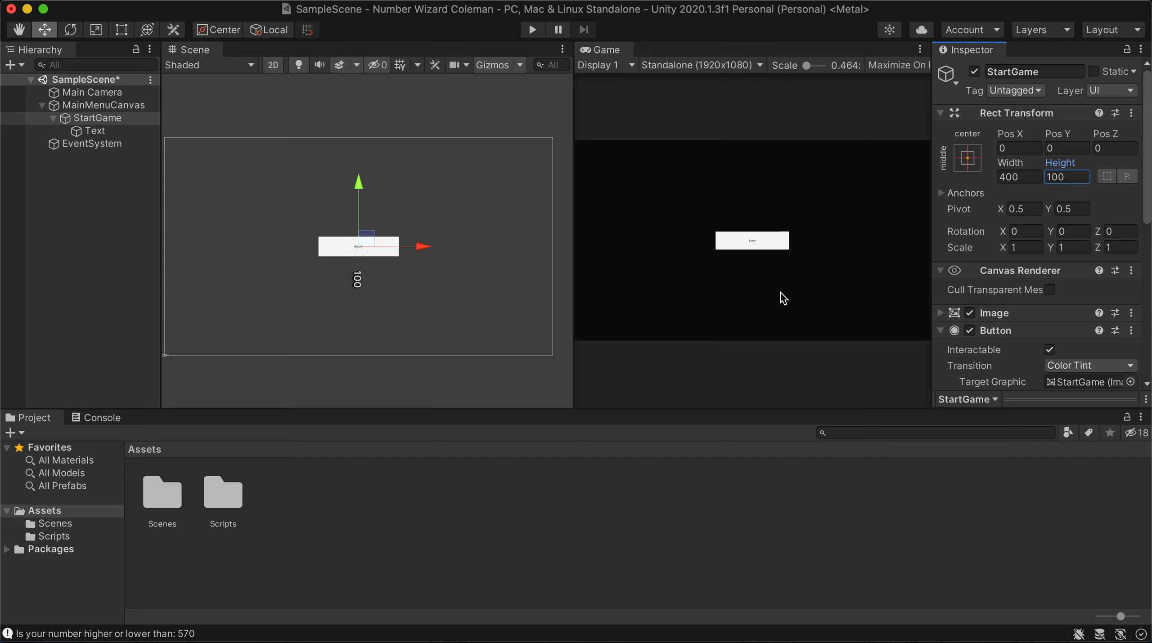
Change the text of StartGame's Text child to "Start"
{"action": "scroll", "coordinate": [1015, 229], "scroll_direction": "down", "scroll_amount": 6}
{"action": "scroll", "coordinate": [781, 255], "scroll_direction": "up", "scroll_amount": 1}
{"action": "scroll", "coordinate": [748, 244], "scroll_direction": "up", "scroll_amount": 3}
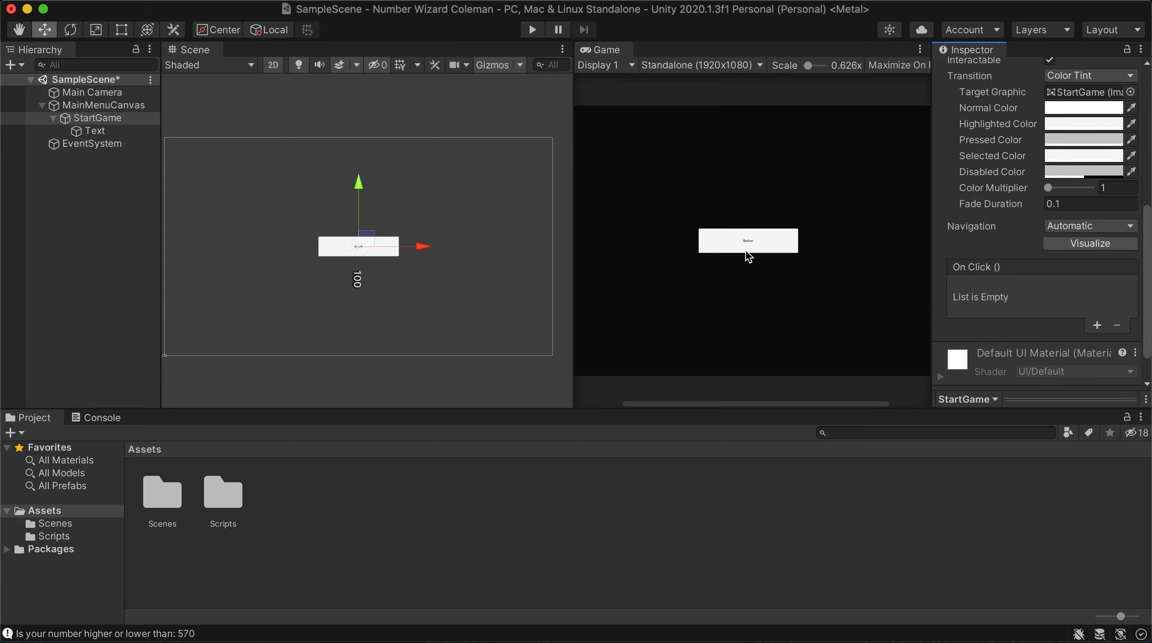
{"action": "scroll", "coordinate": [747, 243], "scroll_direction": "down", "scroll_amount": 4}
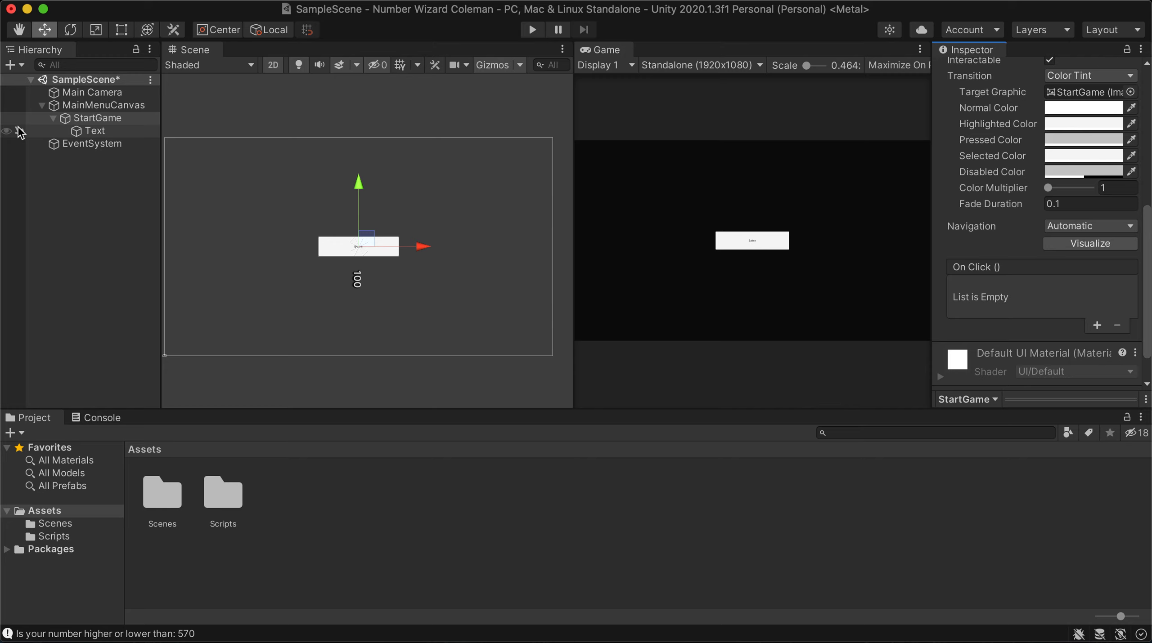
{"action": "left_click", "coordinate": [94, 131]}
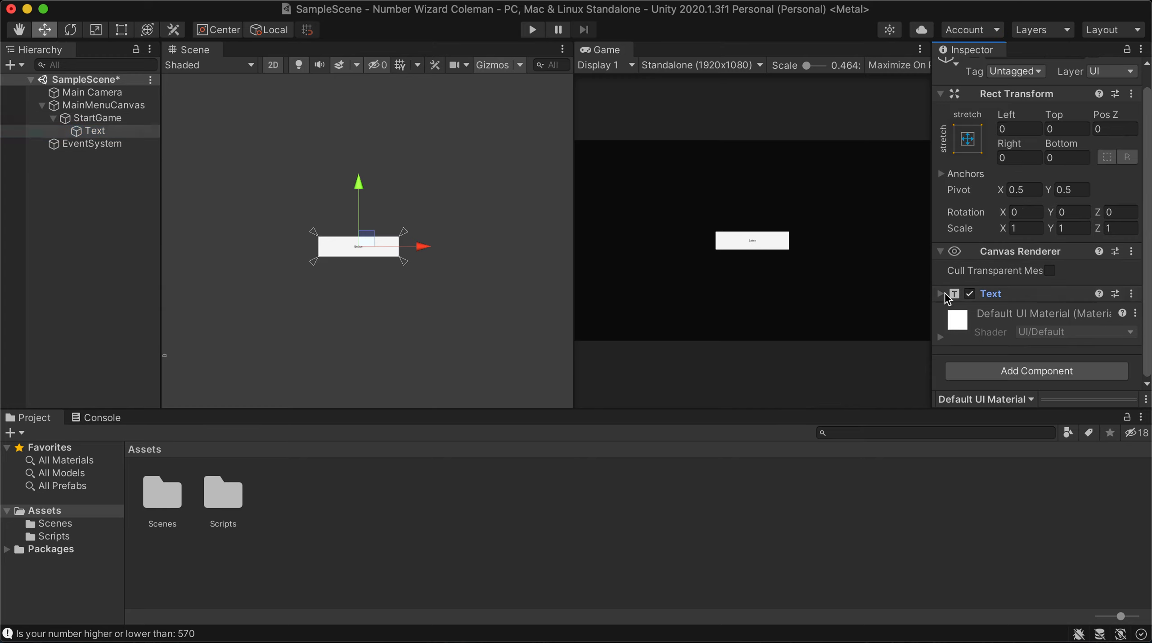
{"action": "left_click", "coordinate": [940, 294]}
{"action": "scroll", "coordinate": [980, 291], "scroll_direction": "down", "scroll_amount": 4}
{"action": "left_click_drag", "start_coordinate": [998, 160], "coordinate": [941, 170]}
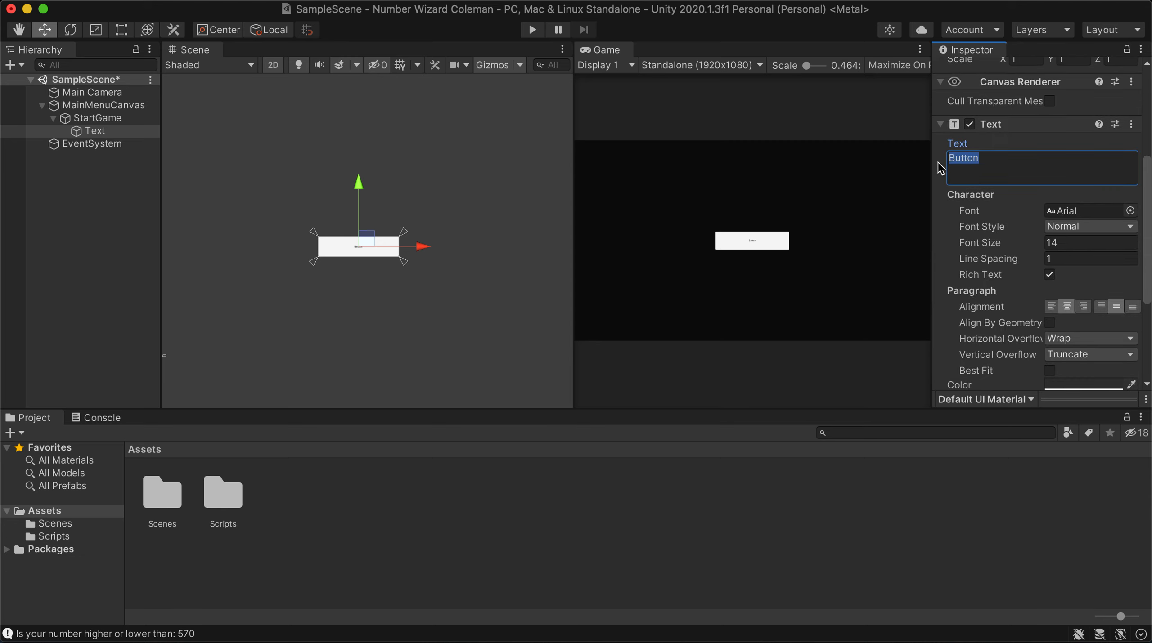
{"action": "type", "text": "Start"}
Set the font size of the button's Start text to 70
{"action": "left_click_drag", "start_coordinate": [1006, 245], "coordinate": [1053, 251]}
{"action": "left_click", "coordinate": [1084, 244]}
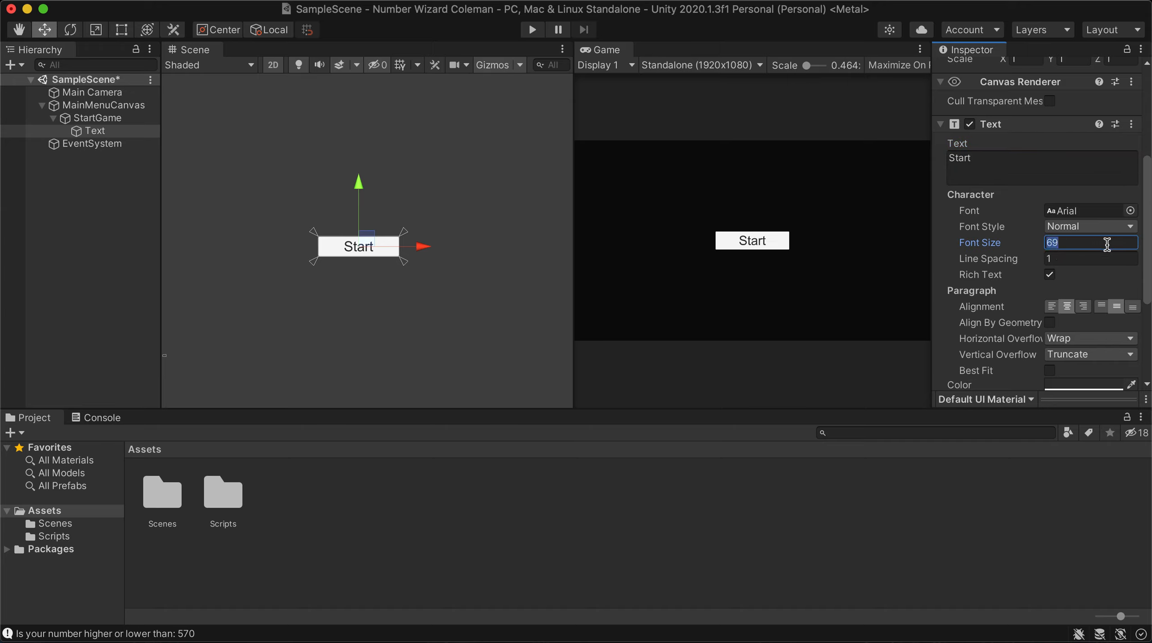
{"action": "type", "text": "70"}
Compare the Start button in Free Aspect and Standalone (1920x1080), leaving the game view on Standalone
{"action": "left_click_drag", "start_coordinate": [576, 185], "coordinate": [585, 253]}
{"action": "left_click", "coordinate": [762, 73]}
{"action": "left_click", "coordinate": [751, 118]}
{"action": "left_click", "coordinate": [700, 59]}
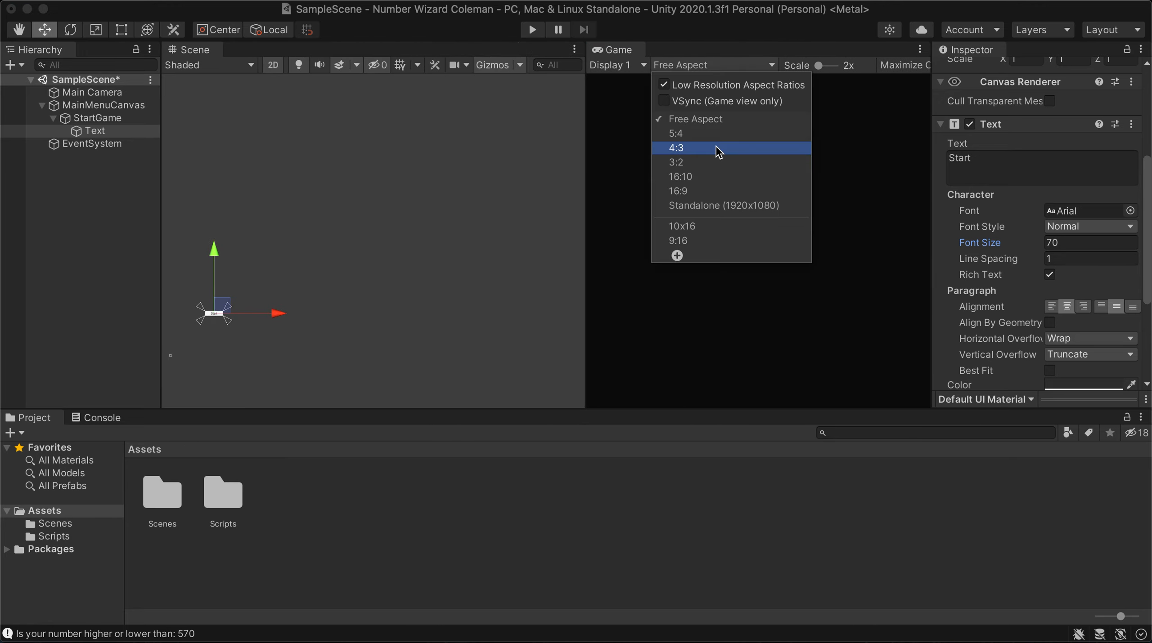
{"action": "left_click", "coordinate": [702, 206]}
Set MainMenuCanvas's UI Scale Mode to Constant Pixel Size and preview it in Free Aspect in a wider game view
{"action": "left_click", "coordinate": [105, 106]}
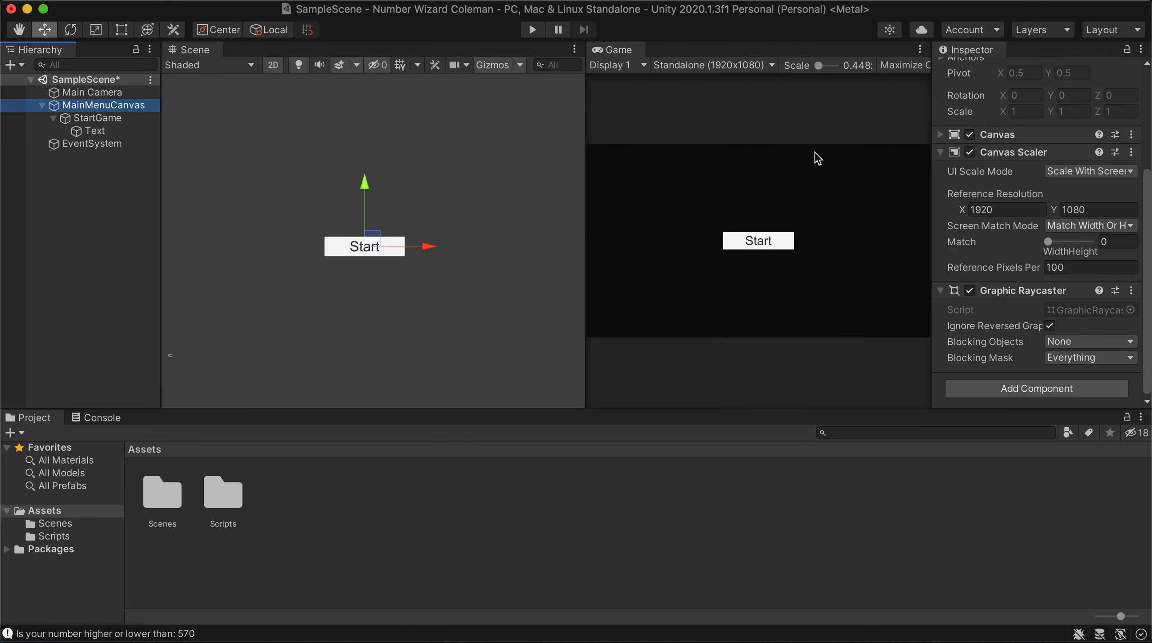
{"action": "left_click", "coordinate": [1112, 173]}
{"action": "left_click", "coordinate": [1085, 158]}
{"action": "left_click_drag", "start_coordinate": [588, 245], "coordinate": [483, 244]}
{"action": "left_click", "coordinate": [641, 65]}
{"action": "left_click", "coordinate": [624, 117]}
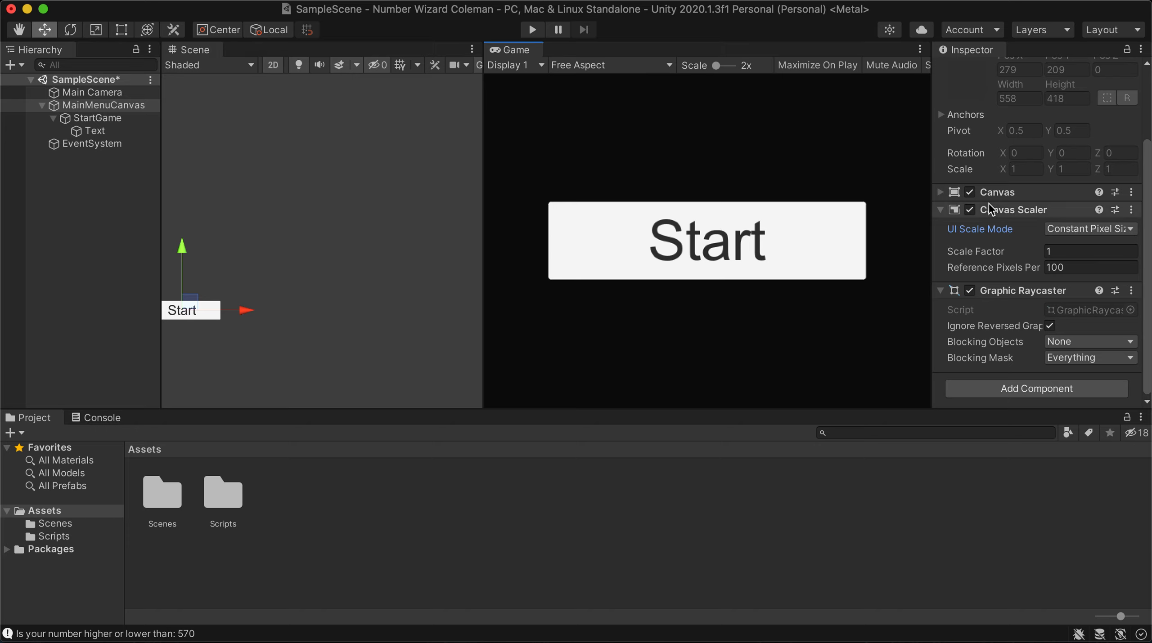
Set the canvas's UI Scale Mode back to Scale With Screen Size and the game view to Standalone (1920x1080)
{"action": "left_click", "coordinate": [1080, 235]}
{"action": "left_click", "coordinate": [1080, 244]}
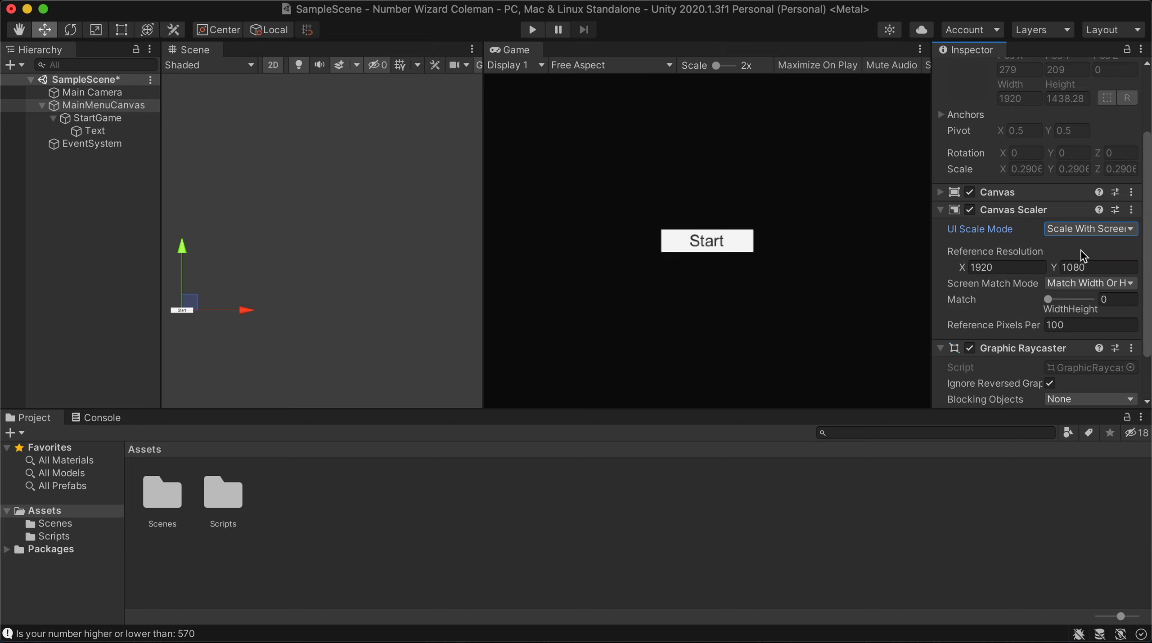
{"action": "left_click", "coordinate": [994, 268]}
{"action": "left_click", "coordinate": [648, 67]}
{"action": "left_click", "coordinate": [628, 208]}
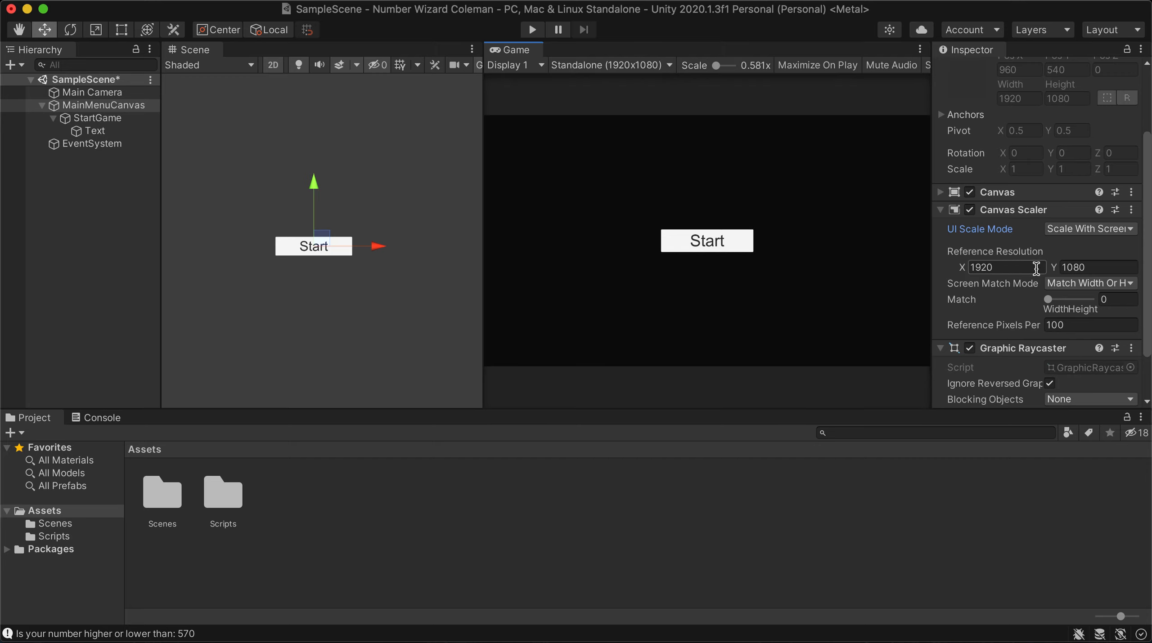
Widen the Scene view and move the StartGame button horizontally into the right half of the canvas
{"action": "left_click_drag", "start_coordinate": [481, 250], "coordinate": [692, 243]}
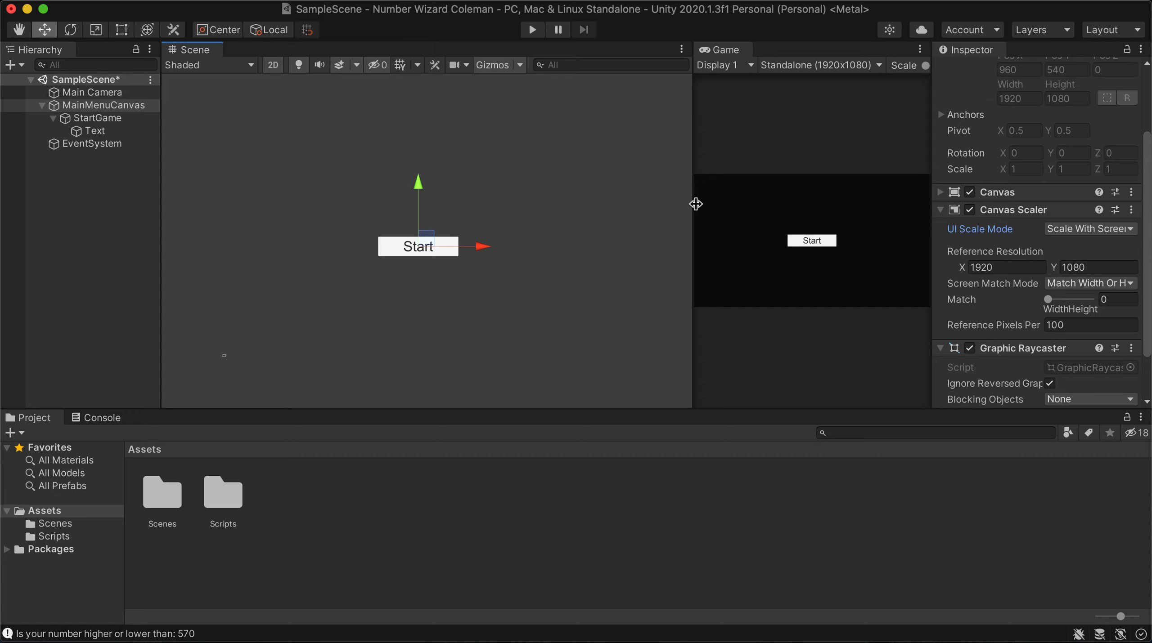
{"action": "left_click_drag", "start_coordinate": [695, 205], "coordinate": [609, 226]}
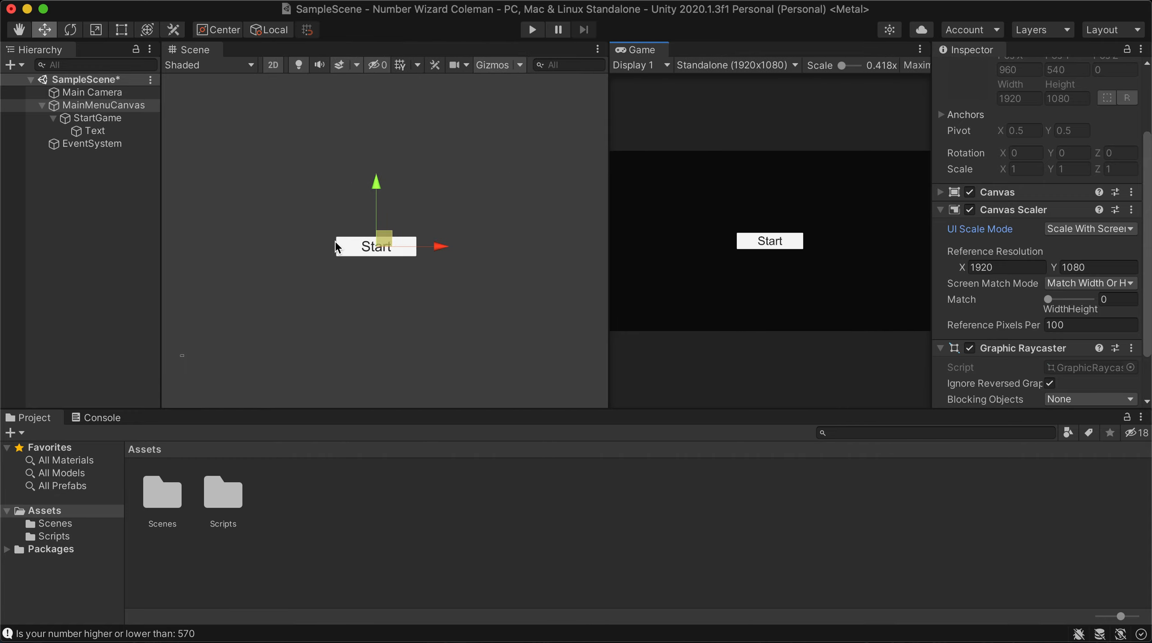
{"action": "left_click_drag", "start_coordinate": [378, 242], "coordinate": [505, 245]}
{"action": "left_click_drag", "start_coordinate": [434, 246], "coordinate": [517, 252]}
{"action": "left_click", "coordinate": [118, 114]}
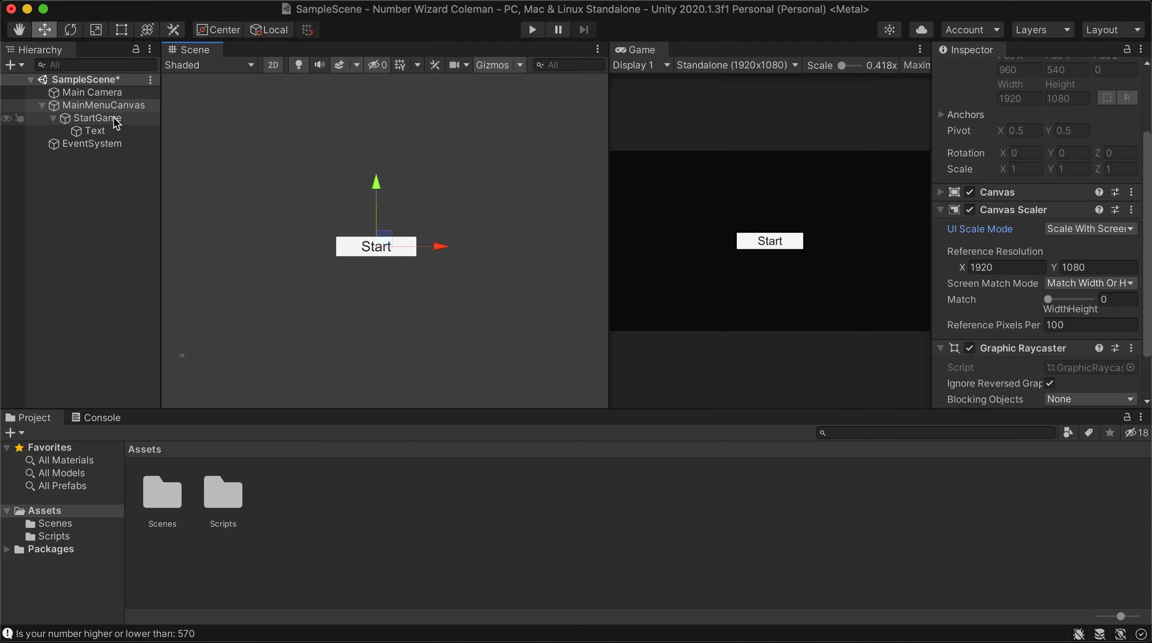
{"action": "left_click_drag", "start_coordinate": [444, 252], "coordinate": [564, 260]}
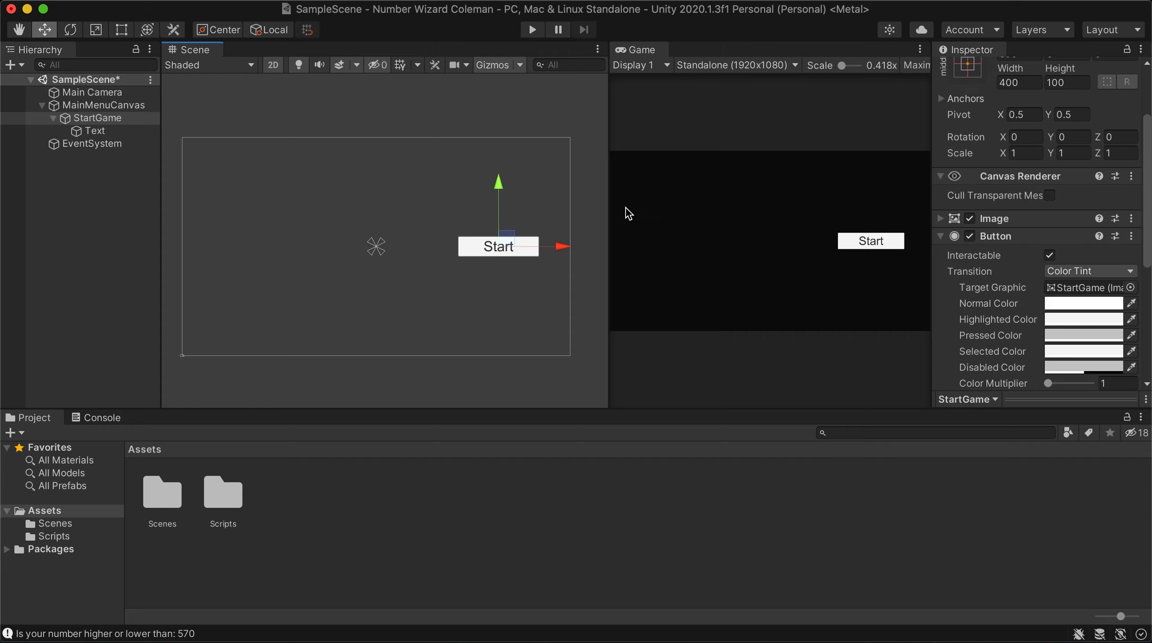
Switch the game view to Free Aspect and widen it to check the button's scaling
{"action": "left_click", "coordinate": [709, 64]}
{"action": "left_click", "coordinate": [727, 119]}
{"action": "left_click_drag", "start_coordinate": [607, 198], "coordinate": [558, 257]}
Preview the button layout at 3:2, 4:3 and 10x16, and return the game view to Standalone (1920x1080)
{"action": "left_click", "coordinate": [657, 65]}
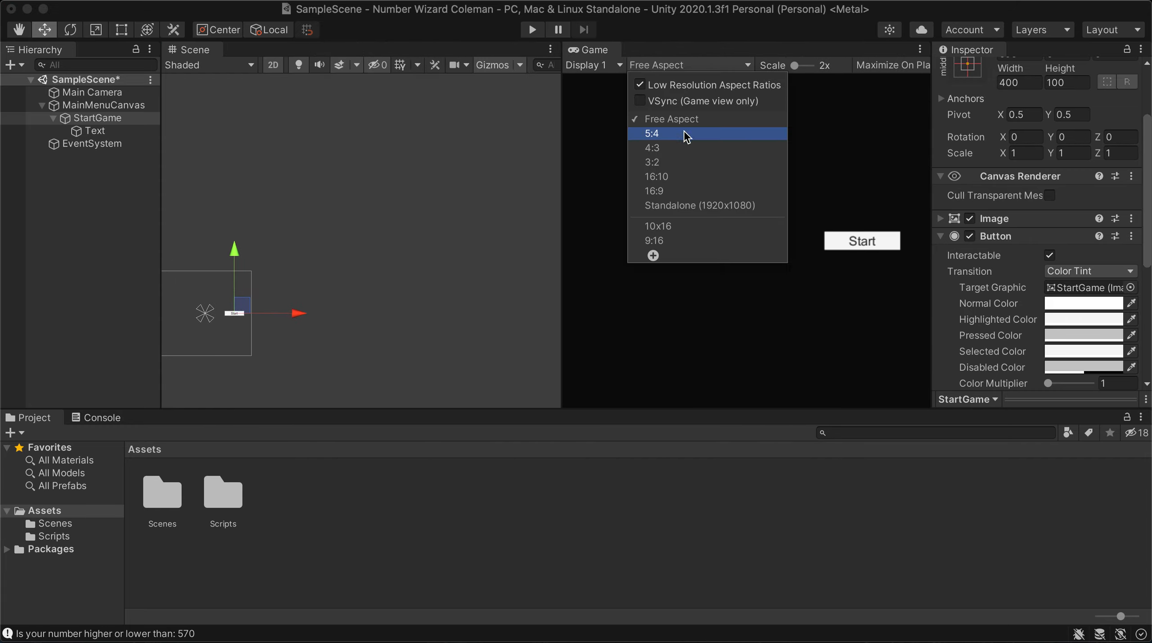
{"action": "left_click", "coordinate": [671, 162]}
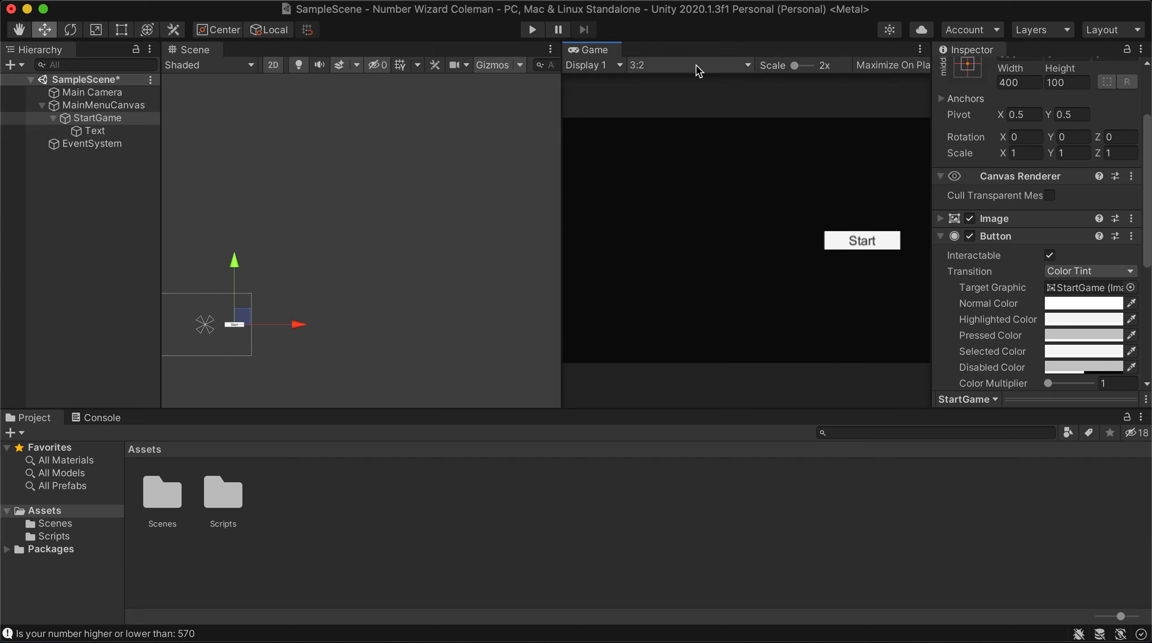
{"action": "left_click", "coordinate": [698, 68]}
{"action": "left_click", "coordinate": [680, 148]}
{"action": "left_click", "coordinate": [702, 68]}
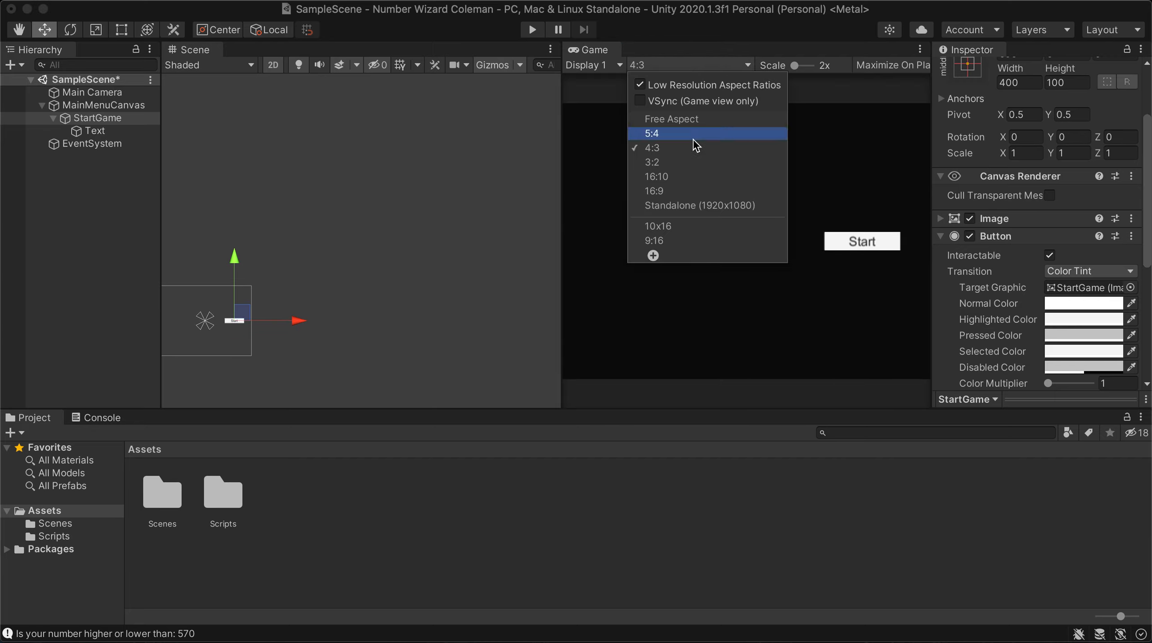
{"action": "left_click", "coordinate": [684, 227]}
{"action": "scroll", "coordinate": [698, 260], "scroll_direction": "up", "scroll_amount": 2}
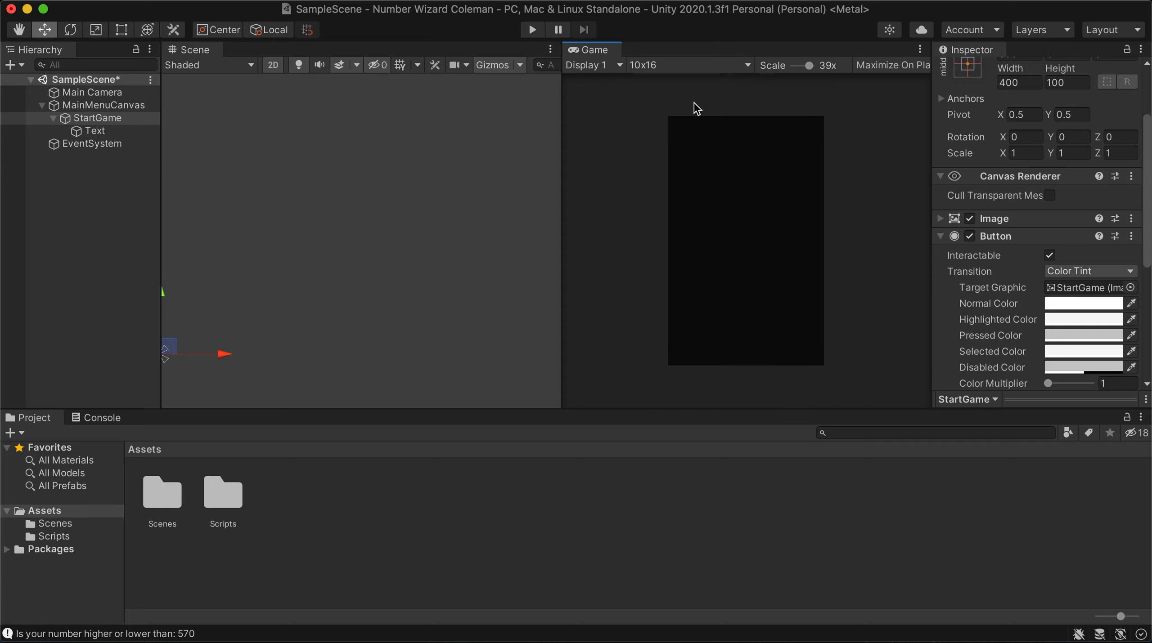
{"action": "left_click", "coordinate": [691, 66]}
{"action": "left_click", "coordinate": [693, 207]}
{"action": "scroll", "coordinate": [679, 252], "scroll_direction": "down", "scroll_amount": 3}
{"action": "scroll", "coordinate": [677, 251], "scroll_direction": "down", "scroll_amount": 15}
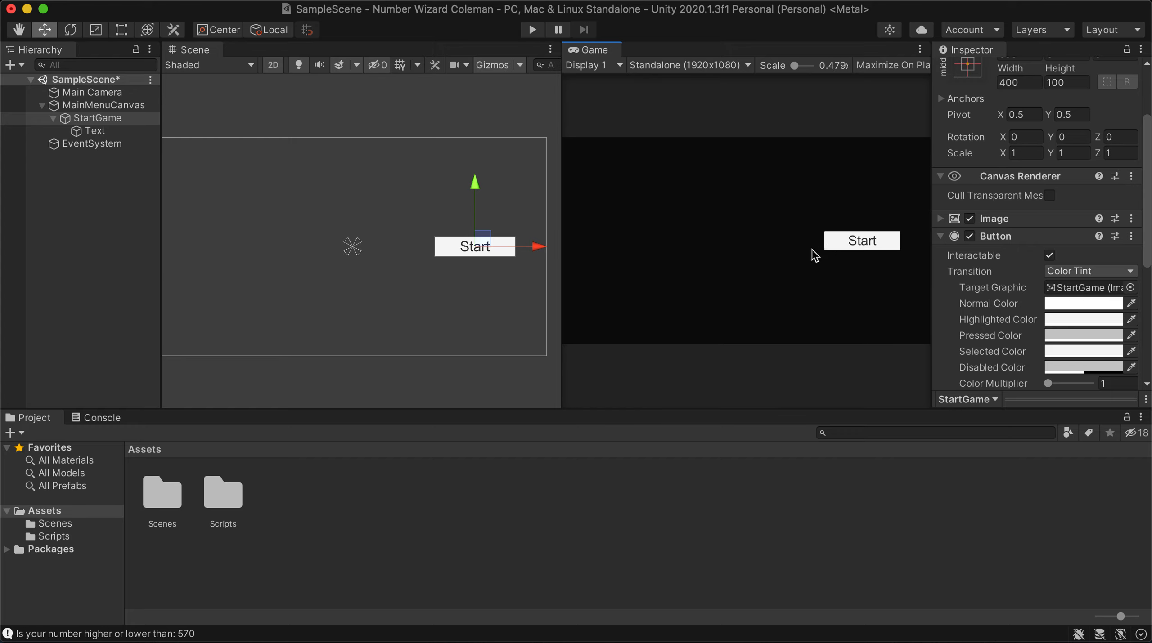
Anchor the StartGame button to the canvas's top-right corner, comparing that preset with the middle-center anchor
{"action": "left_click", "coordinate": [86, 107]}
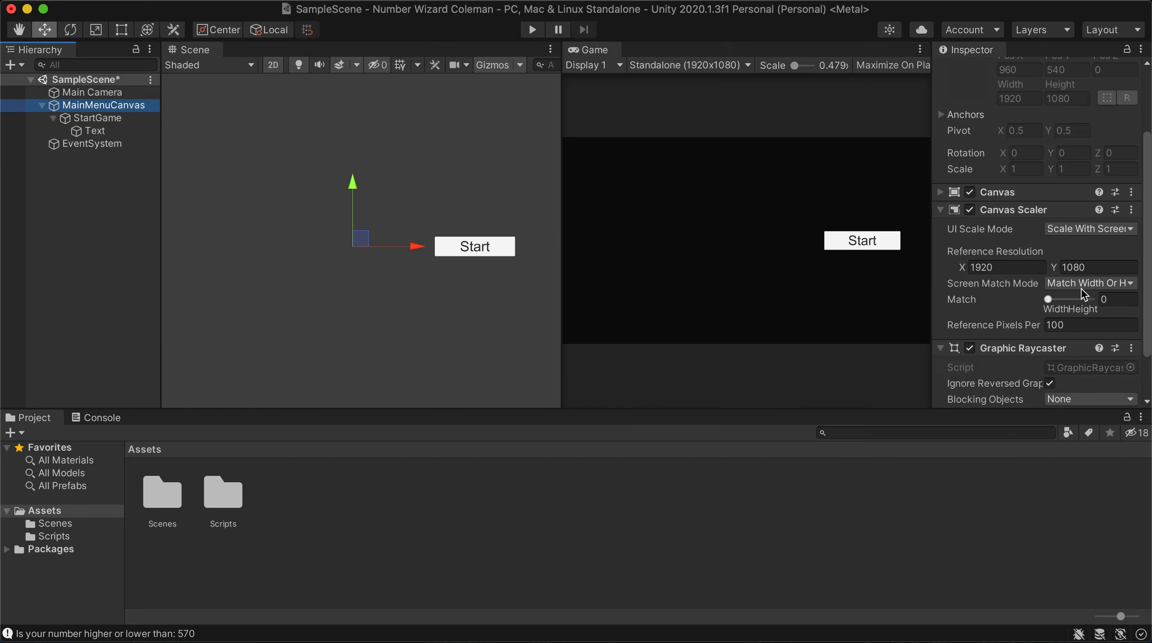
{"action": "left_click", "coordinate": [98, 117]}
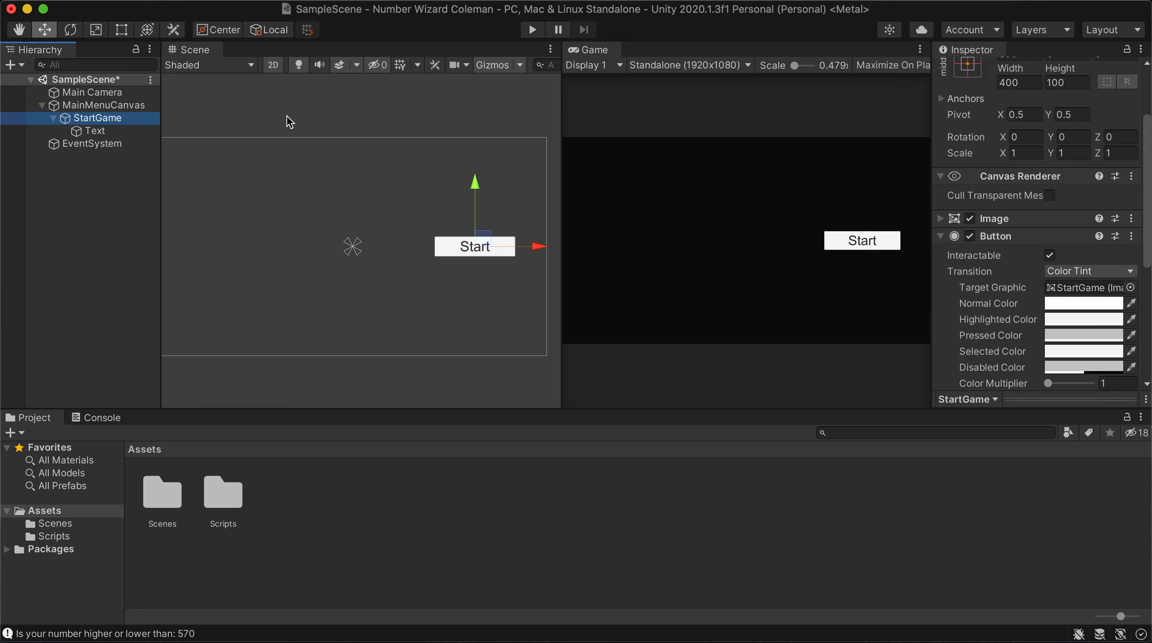
{"action": "left_click", "coordinate": [967, 158]}
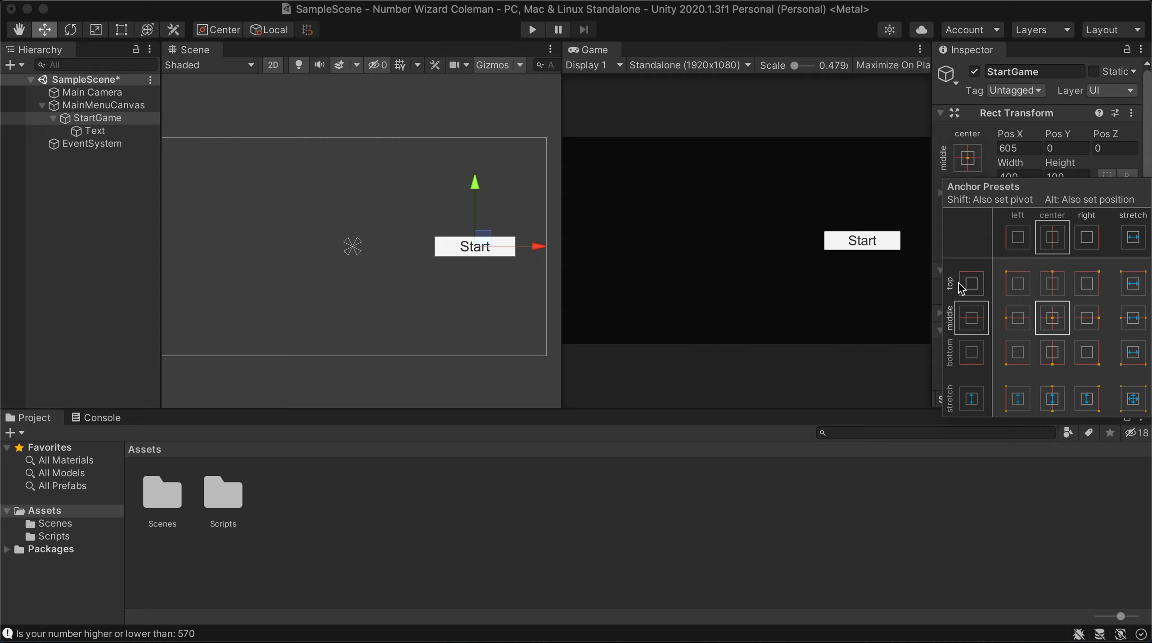
{"action": "left_click", "coordinate": [1089, 286]}
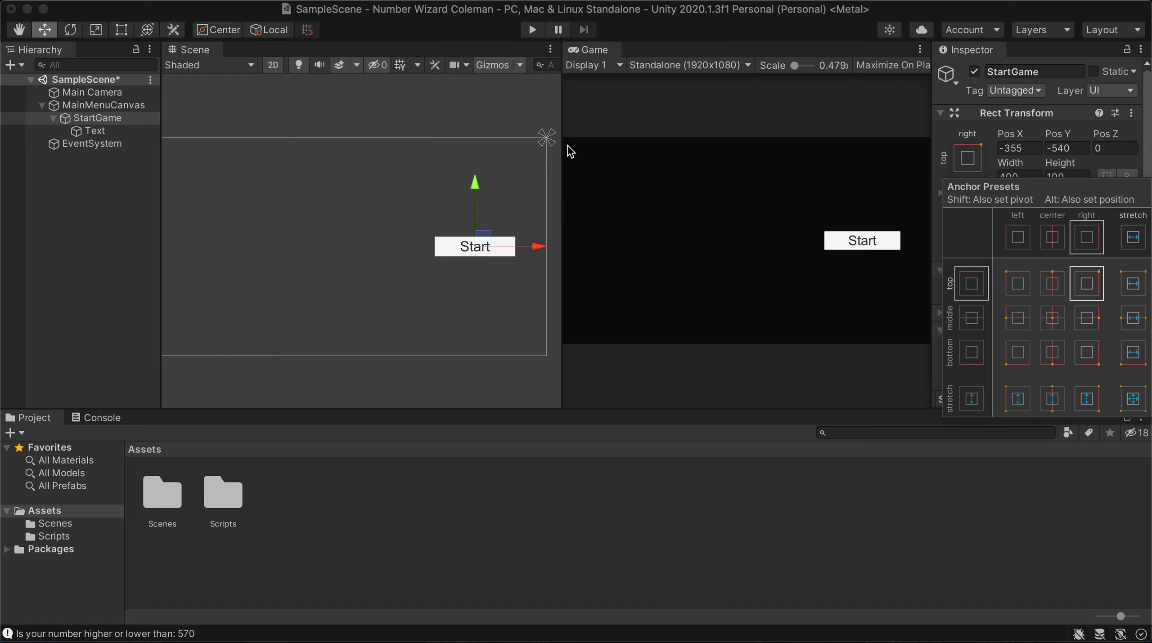
{"action": "left_click", "coordinate": [1053, 318]}
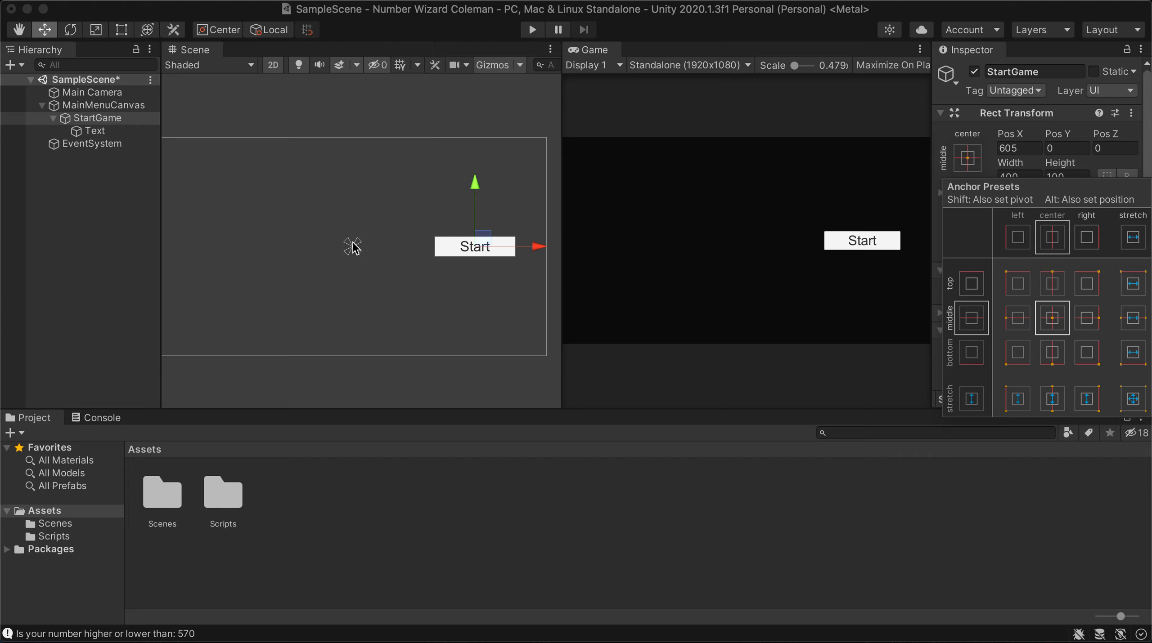
{"action": "left_click", "coordinate": [1085, 286]}
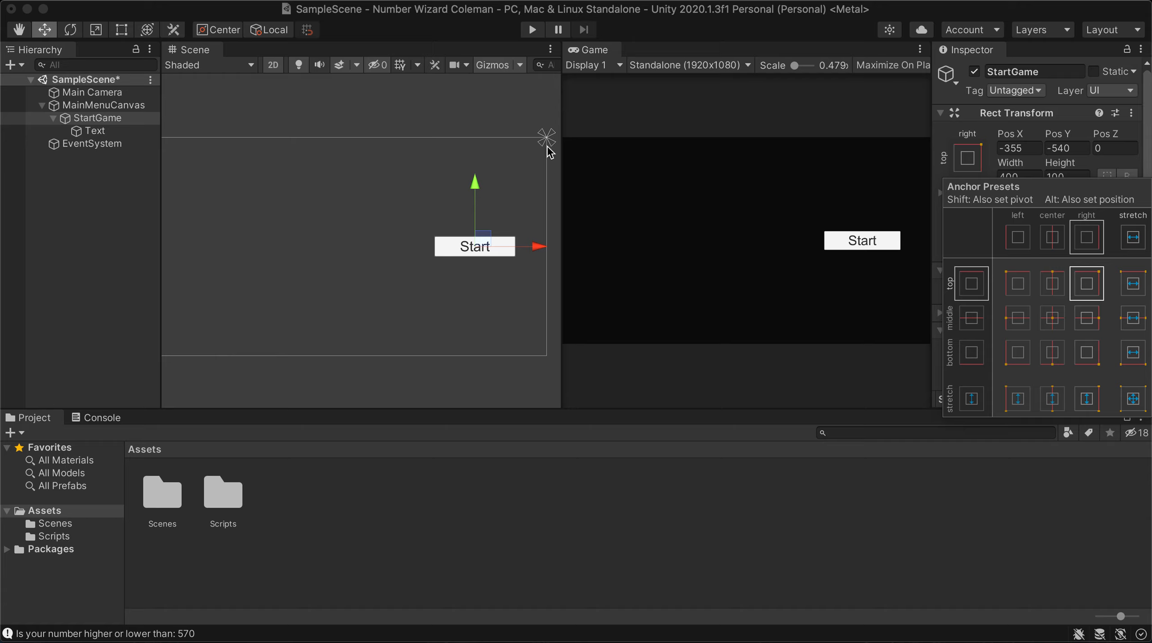
Preview the top-right-anchored button at 10x16 and return the game view to Standalone (1920x1080)
{"action": "left_click", "coordinate": [675, 67]}
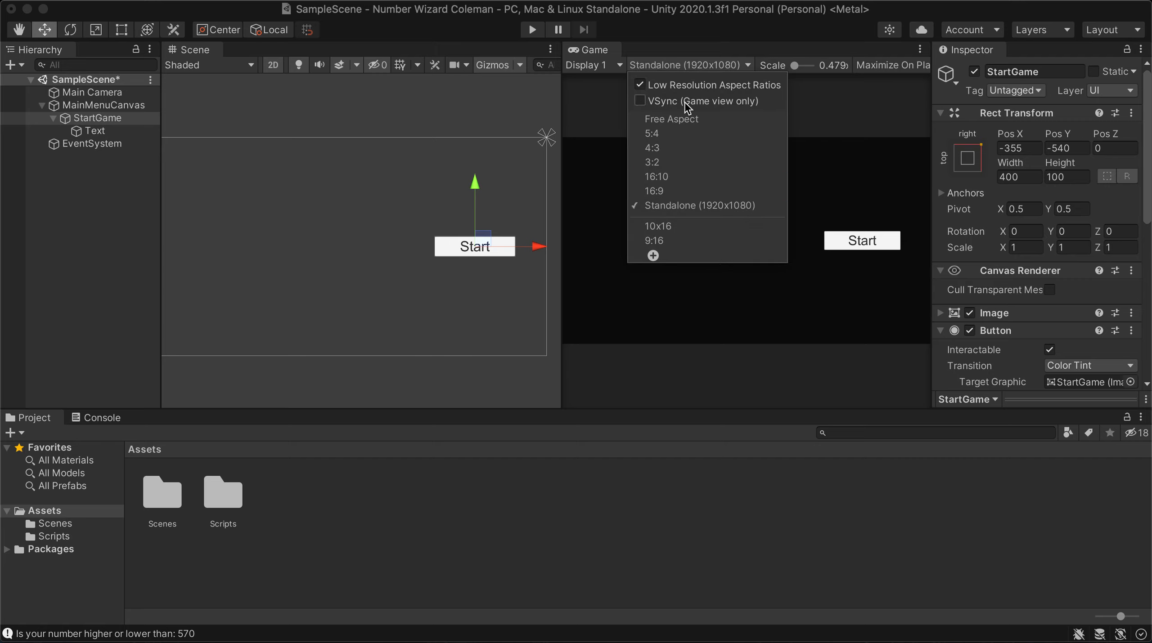
{"action": "left_click", "coordinate": [679, 225]}
{"action": "left_click", "coordinate": [657, 65]}
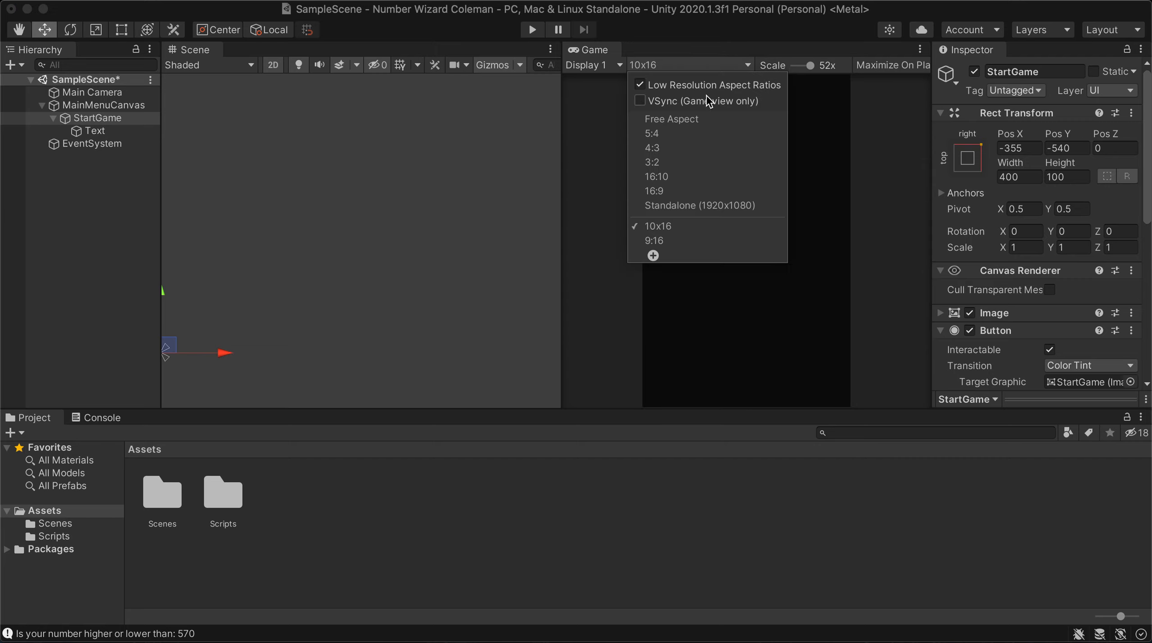
{"action": "left_click", "coordinate": [693, 207]}
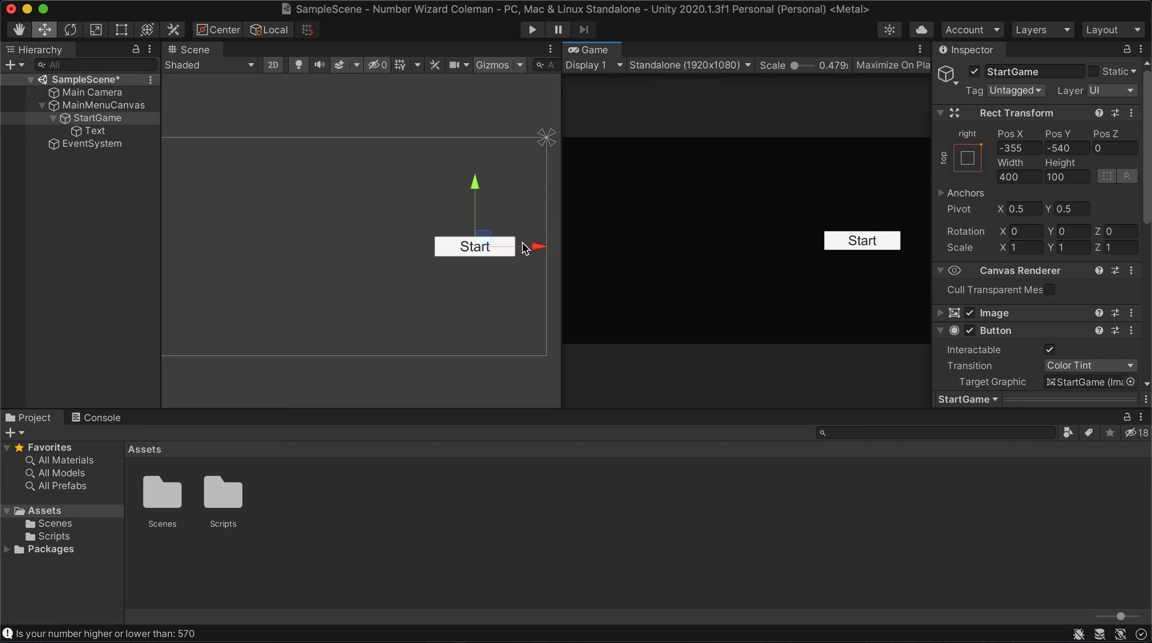
Adjust the split between the Scene and Game views so the whole canvas outline fits in the Scene view
{"action": "mouse_move", "coordinate": [558, 240]}
{"action": "left_mouse_down"}
{"action": "mouse_move", "coordinate": [431, 250]}
{"action": "mouse_move", "coordinate": [853, 188]}
{"action": "mouse_move", "coordinate": [571, 218]}
{"action": "mouse_move", "coordinate": [542, 240]}
{"action": "left_mouse_up"}
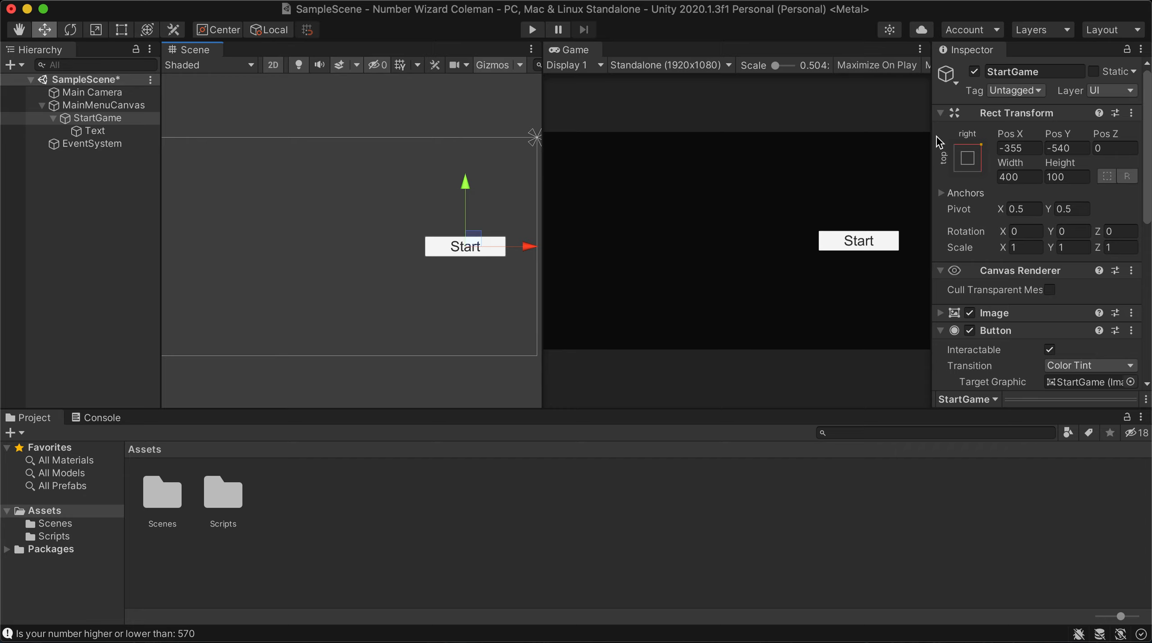
{"action": "left_click_drag", "start_coordinate": [550, 250], "coordinate": [760, 228]}
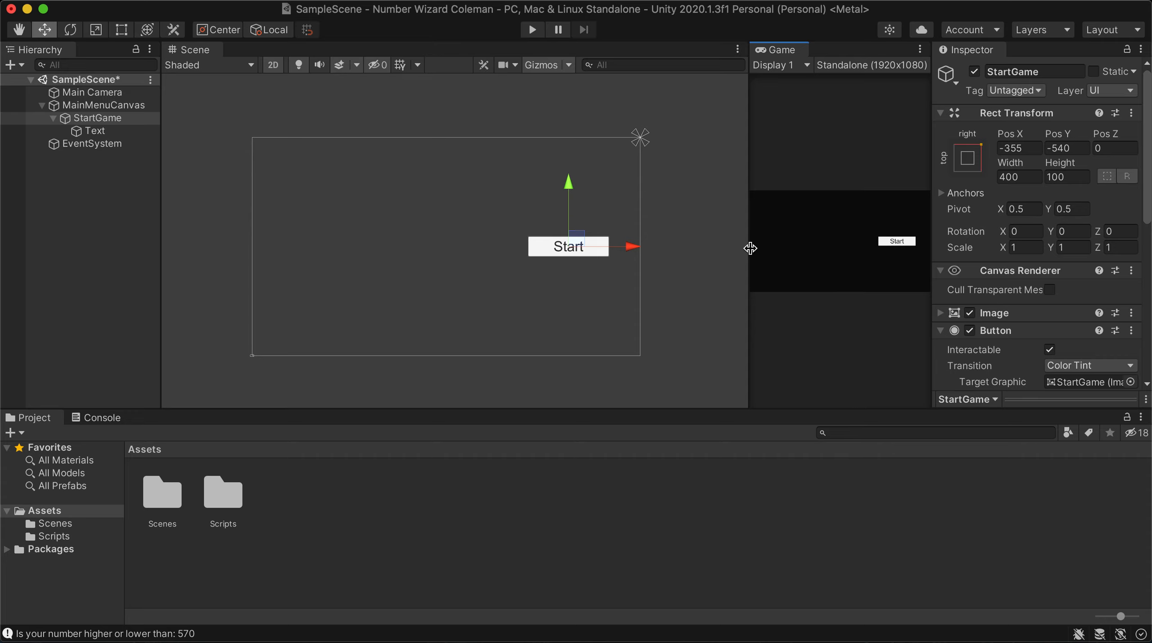
{"action": "left_click_drag", "start_coordinate": [749, 249], "coordinate": [603, 251]}
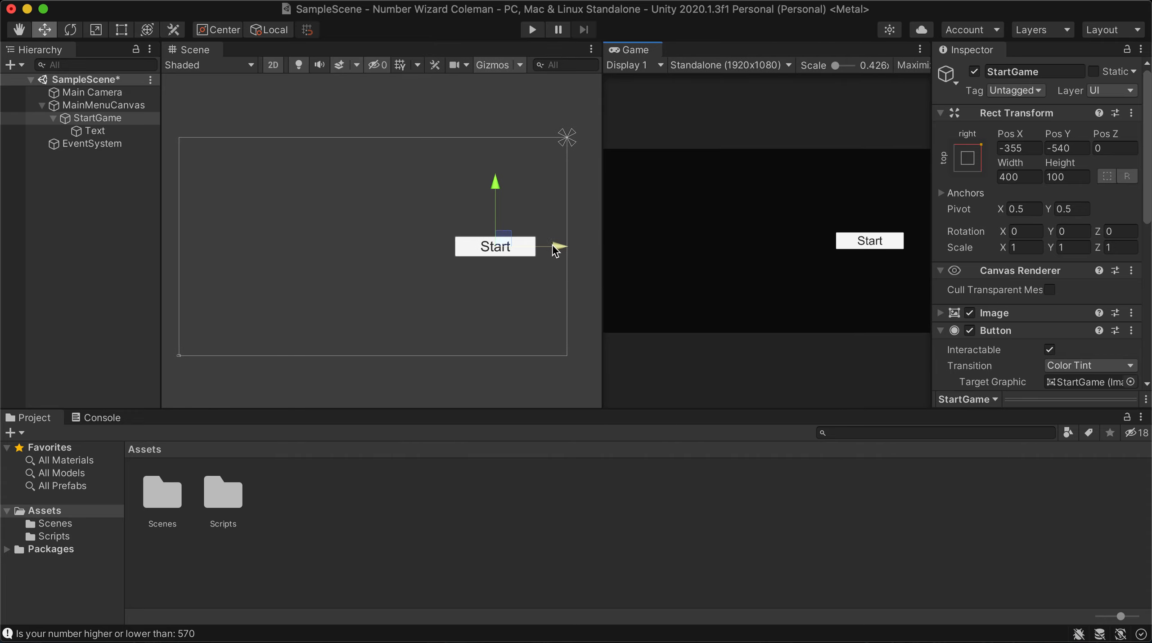
Collapse the StartGame object in the hierarchy and create a folder named Art in the project's Assets
{"action": "left_click", "coordinate": [53, 118]}
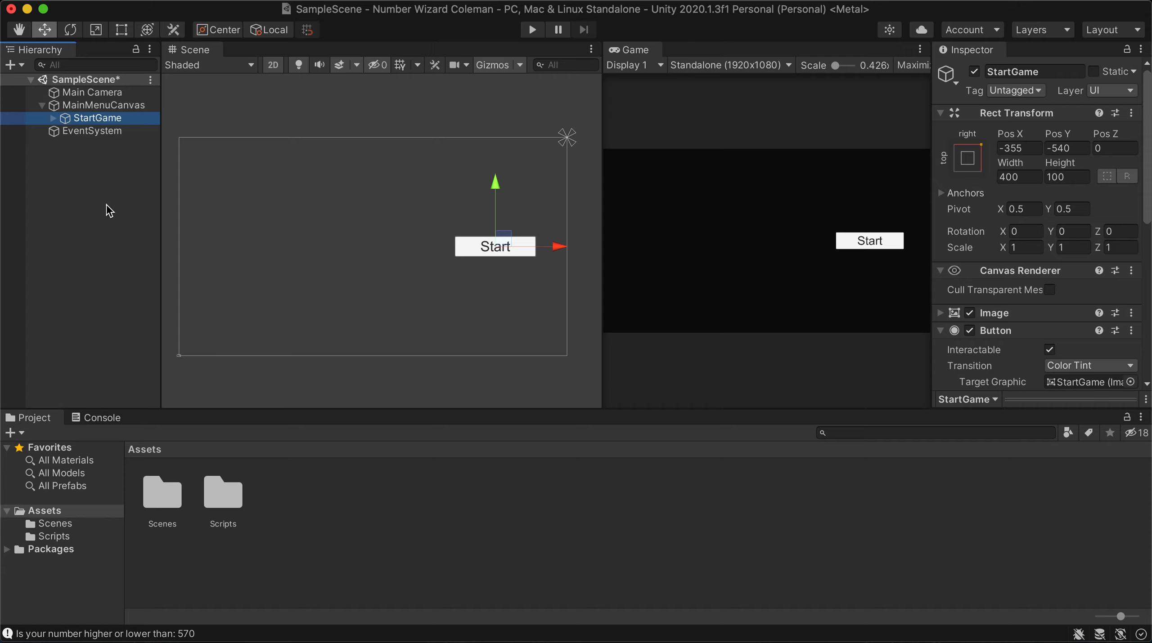
{"action": "left_click", "coordinate": [298, 503]}
{"action": "right_click", "coordinate": [321, 500]}
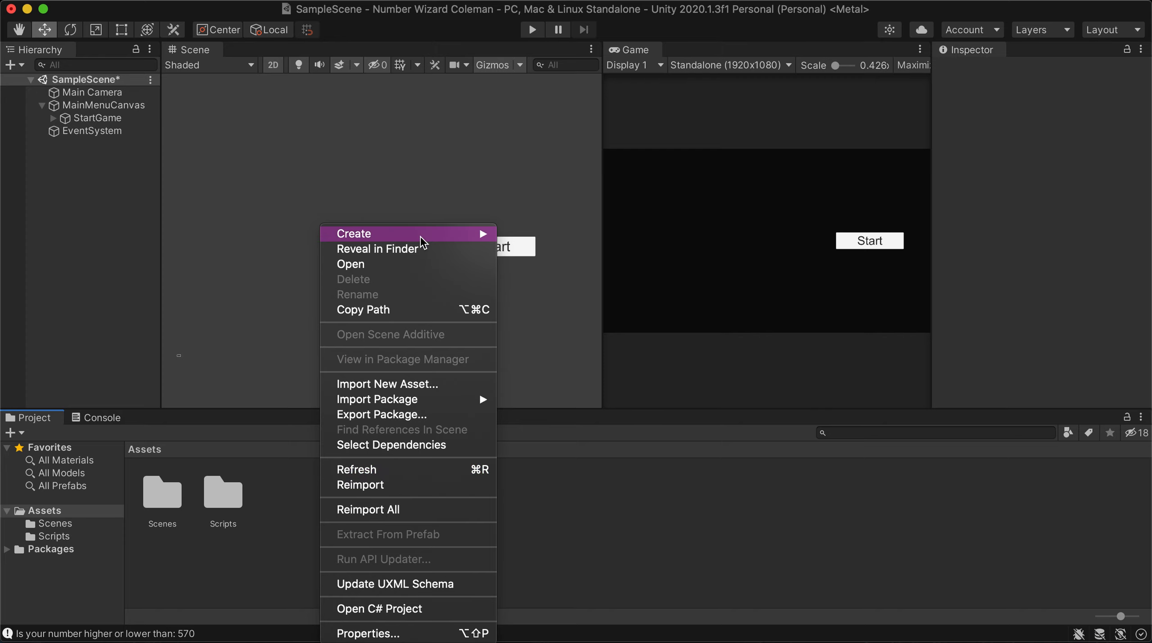
{"action": "mouse_move", "coordinate": [422, 244]}
{"action": "left_click", "coordinate": [589, 10]}
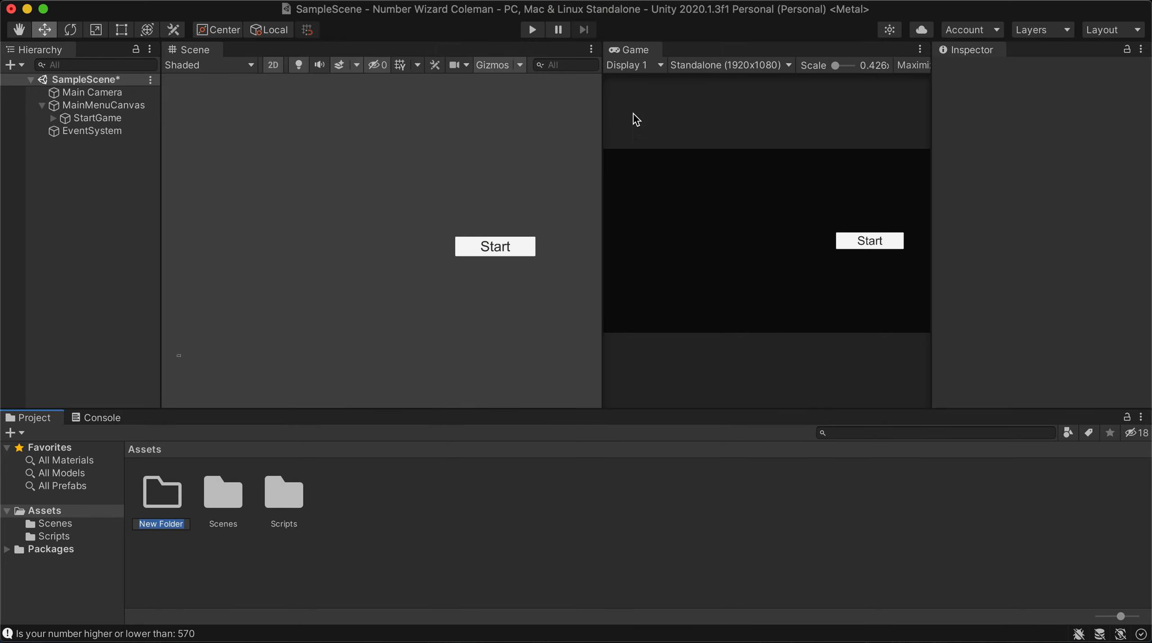
{"action": "type", "text": "Art"}
{"action": "key", "text": "Return"}
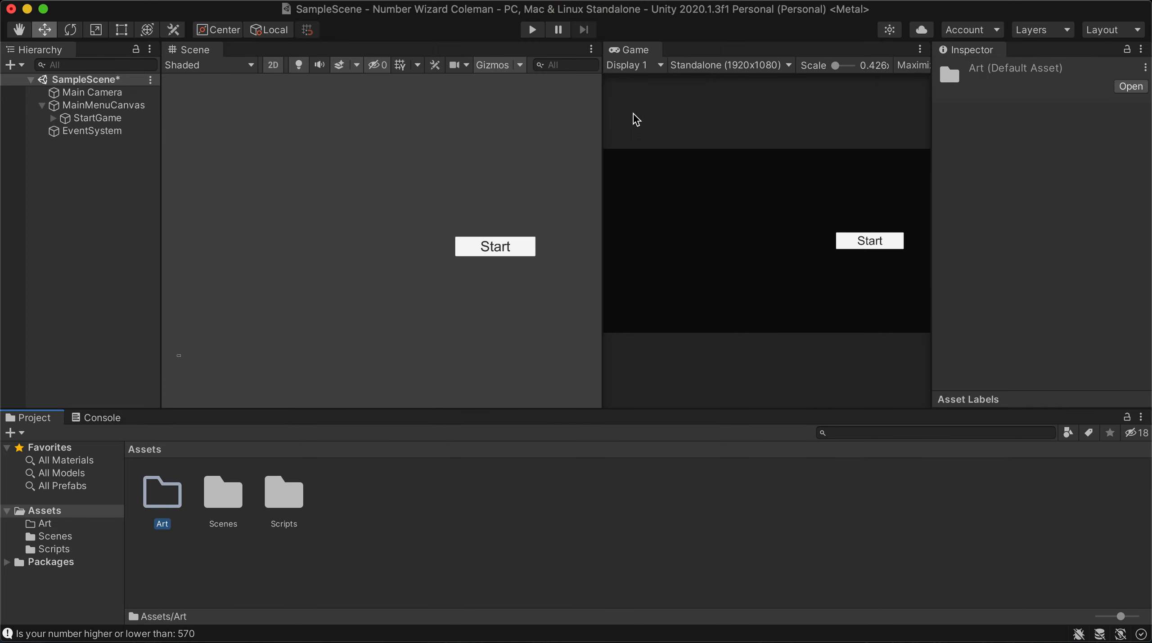
Import 1_IDLE_000.png from Finder's wizard folder into the Art folder, then minimize the Finder window
{"action": "double_click", "coordinate": [168, 498]}
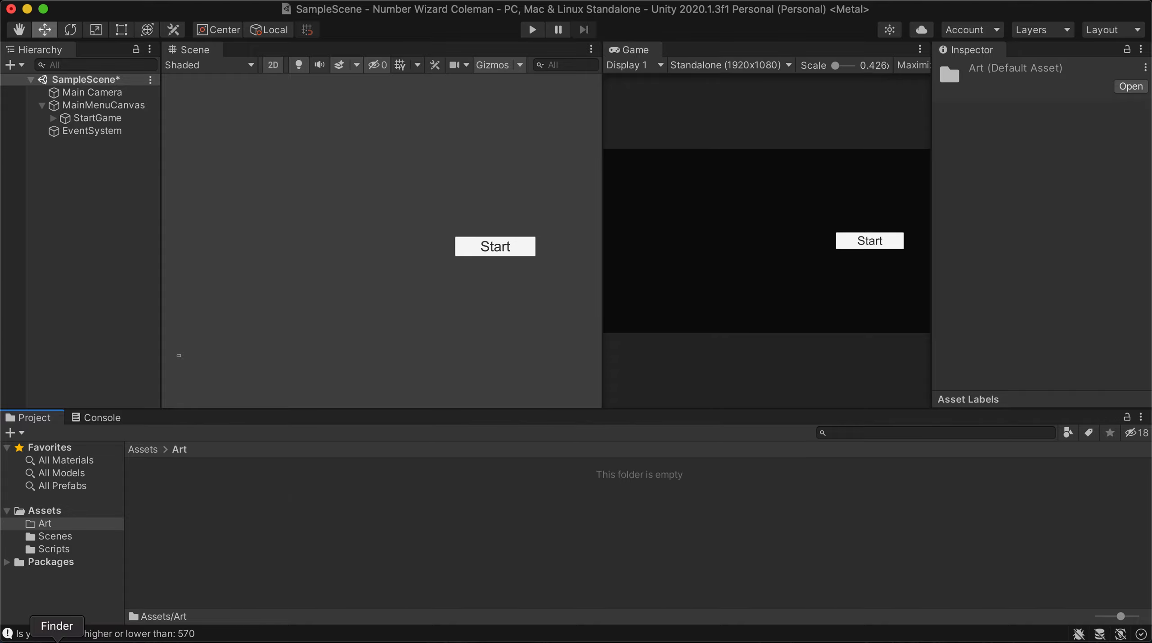
{"action": "left_click", "coordinate": [57, 640]}
{"action": "left_click_drag", "start_coordinate": [460, 135], "coordinate": [306, 491]}
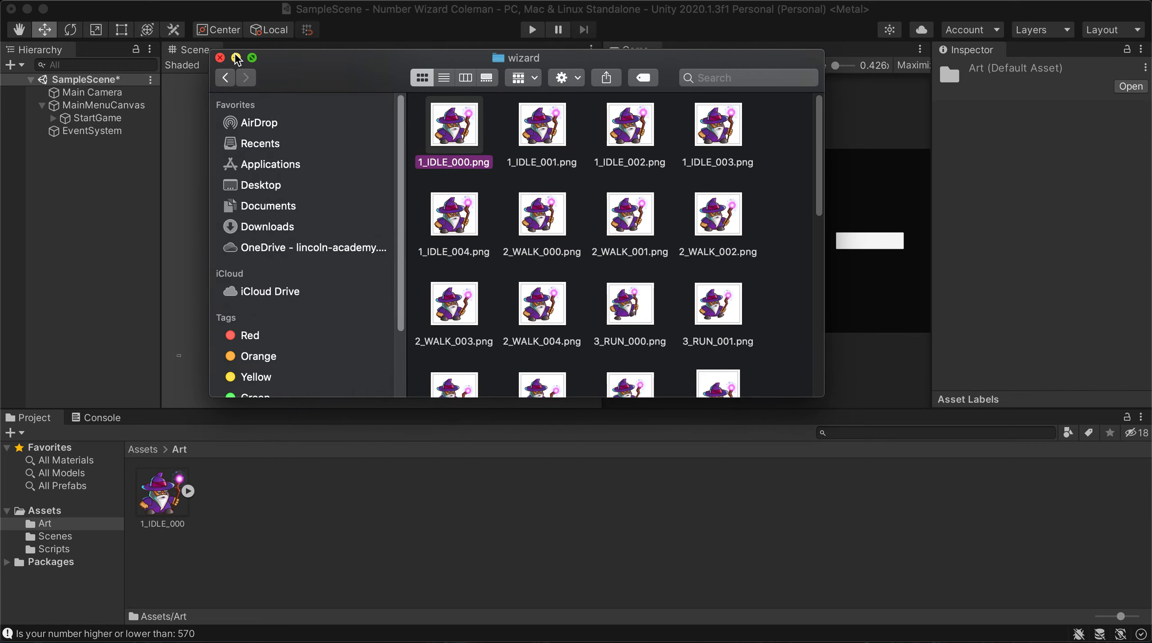
{"action": "left_click", "coordinate": [235, 57]}
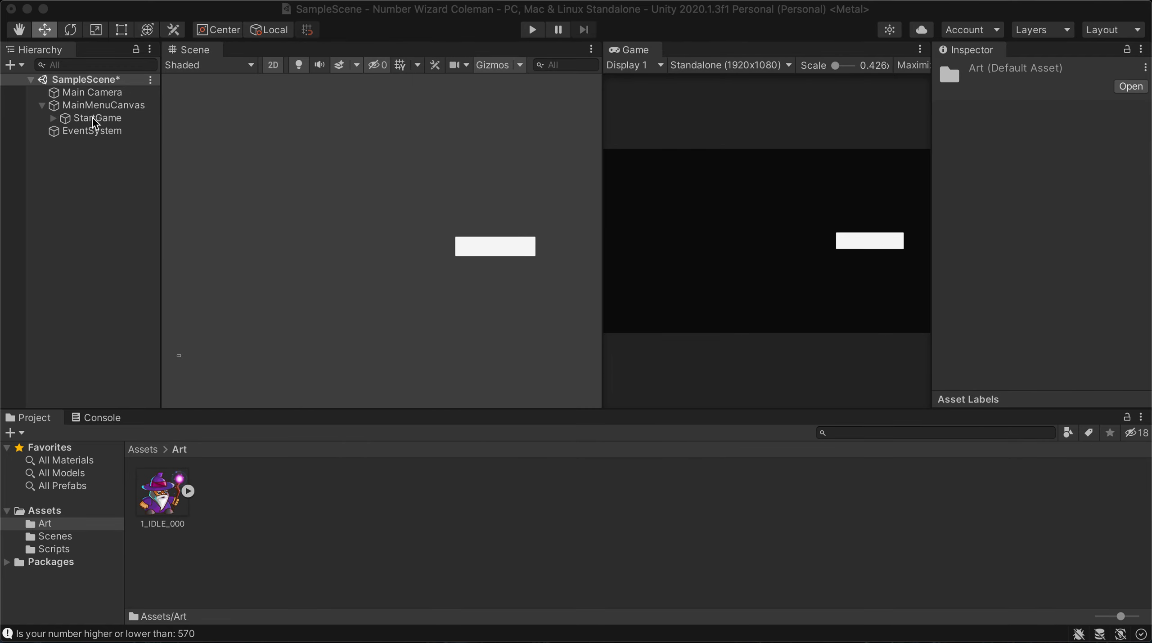
Add a UI Image as a child of MainMenuCanvas
{"action": "left_click", "coordinate": [116, 108]}
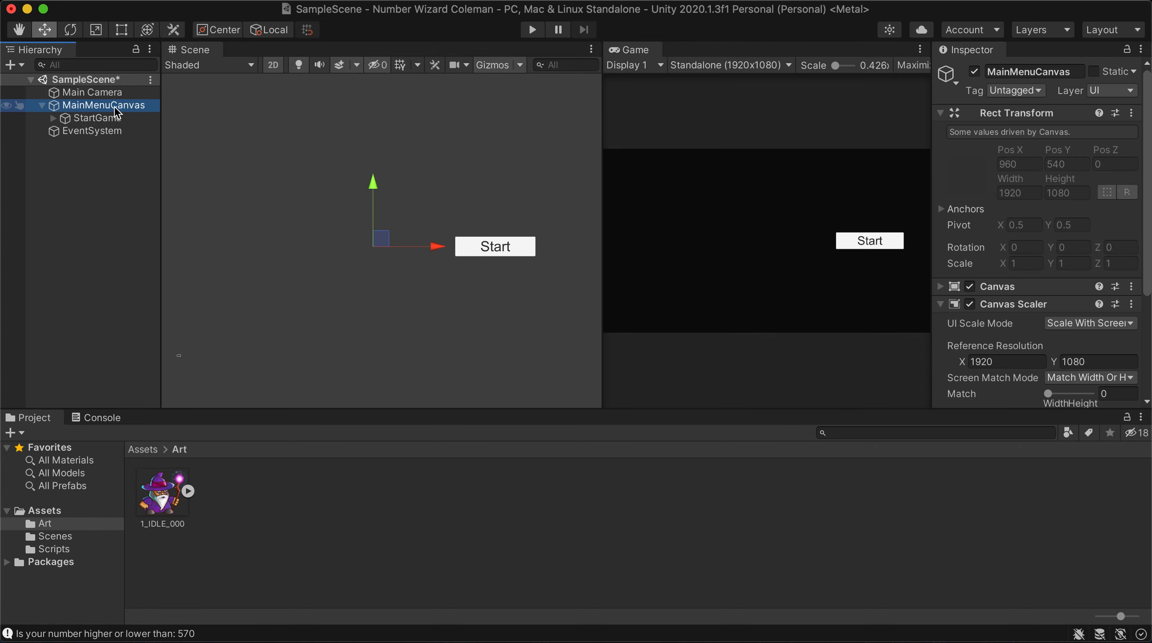
{"action": "right_click", "coordinate": [103, 110]}
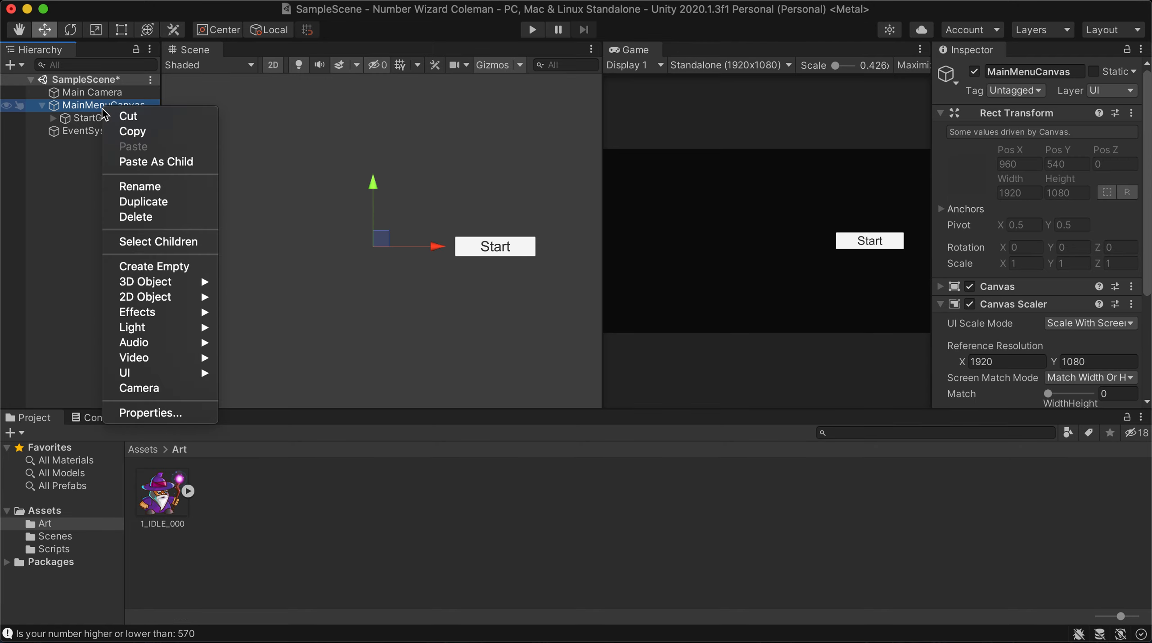
{"action": "mouse_move", "coordinate": [153, 377]}
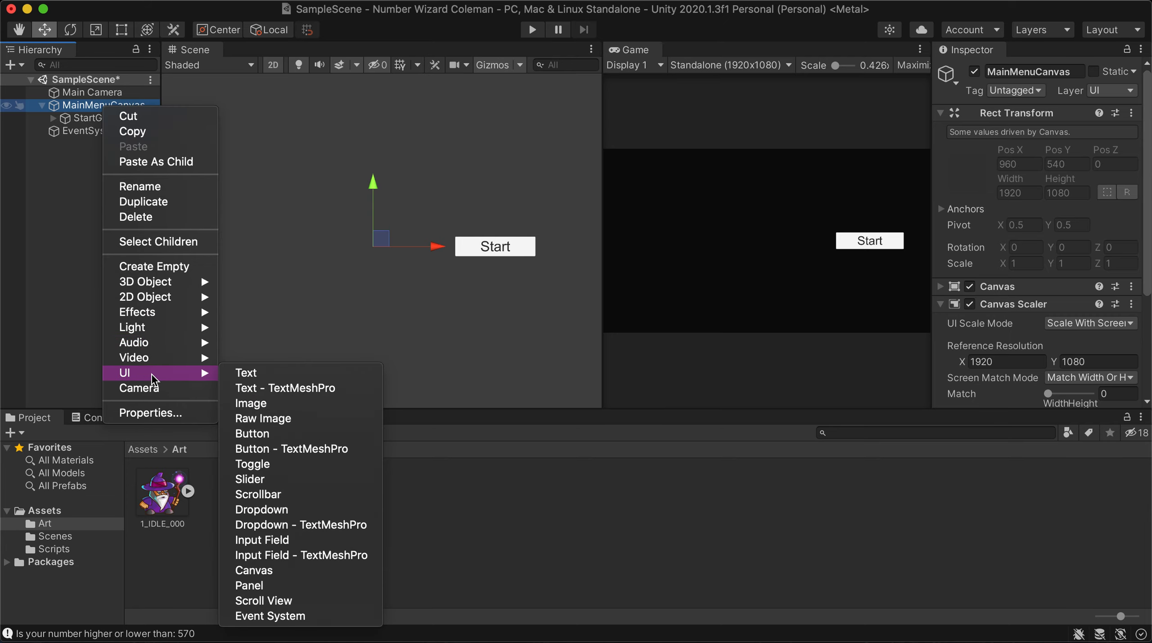
{"action": "left_click", "coordinate": [251, 403]}
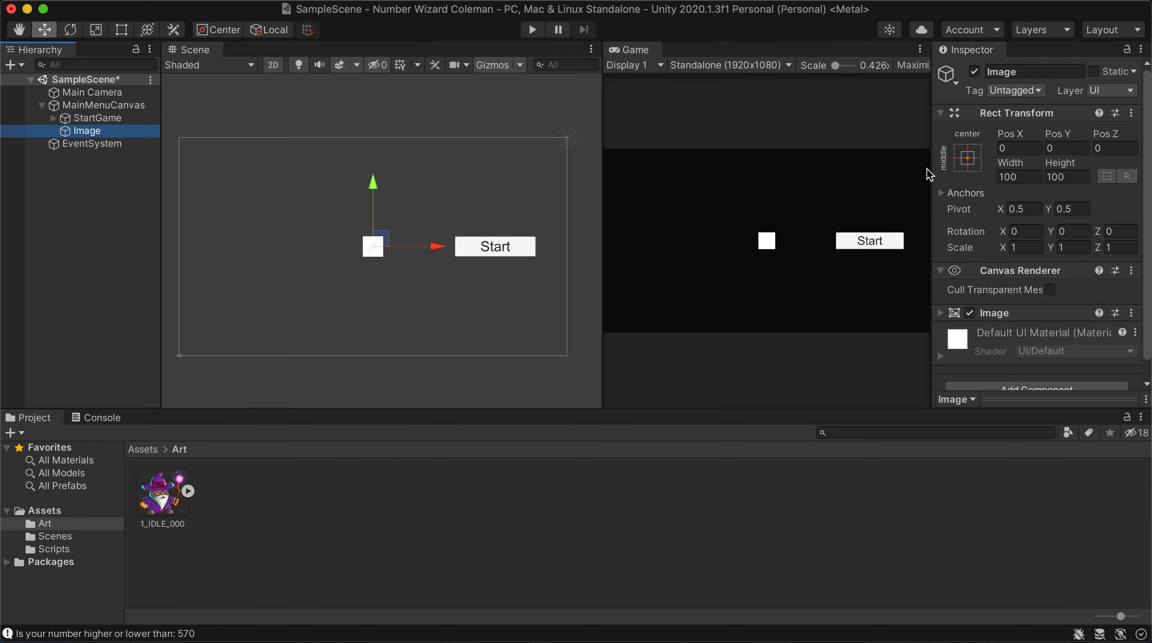
Anchor the new Image to the canvas's bottom-left corner and snap its position to that corner
{"action": "left_click", "coordinate": [966, 158]}
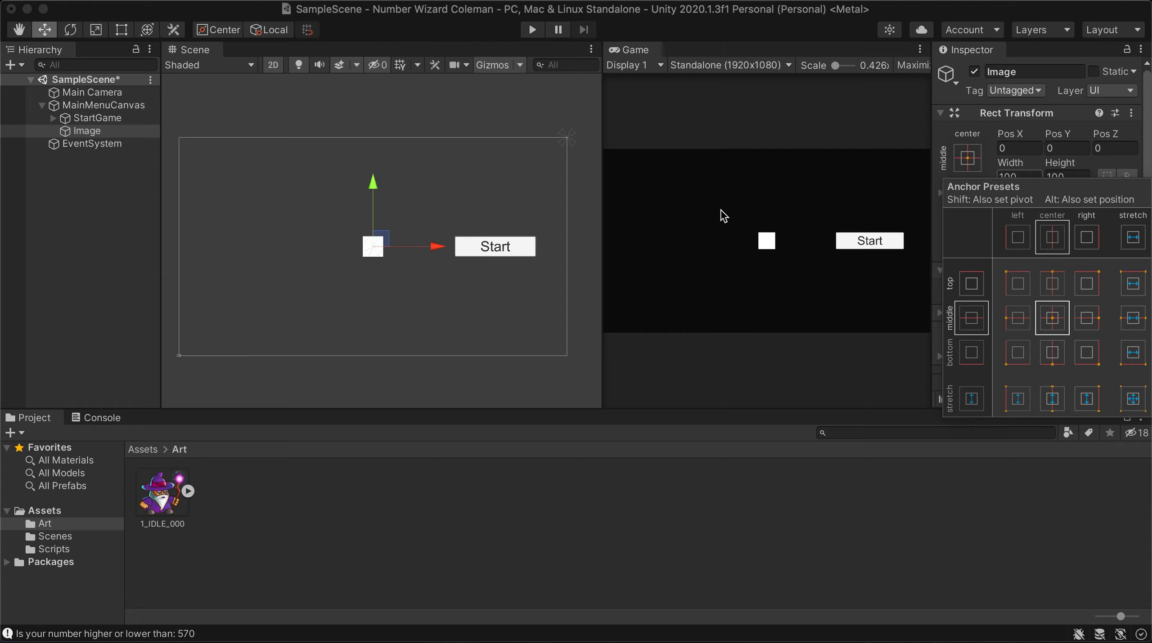
{"action": "left_click", "coordinate": [1018, 354]}
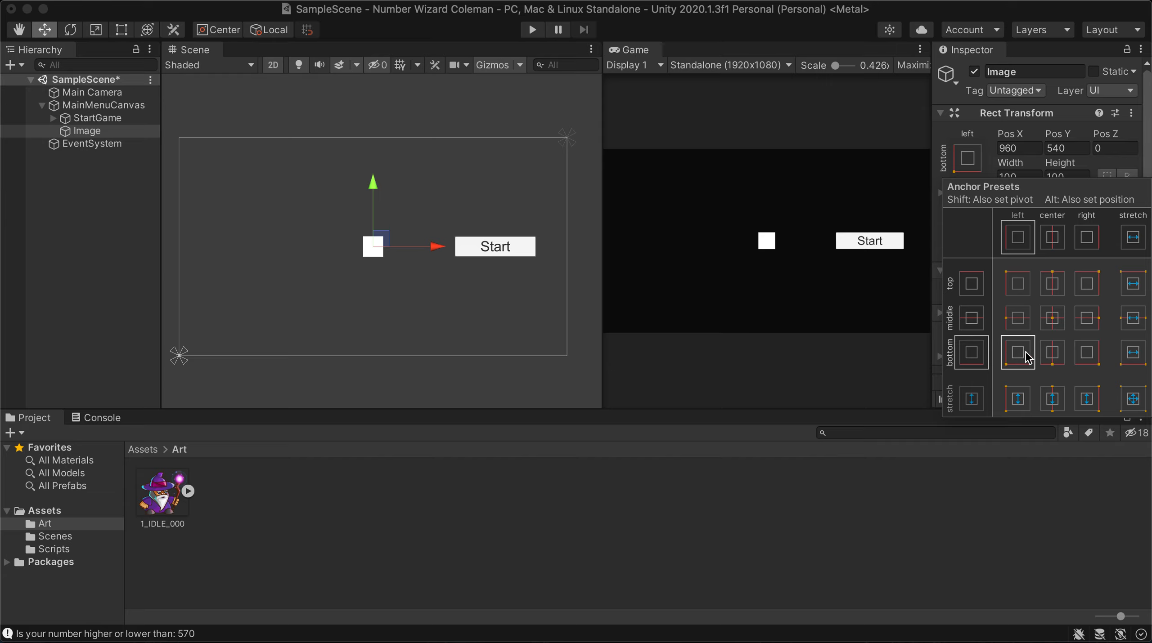
{"action": "key", "text": "alt"}
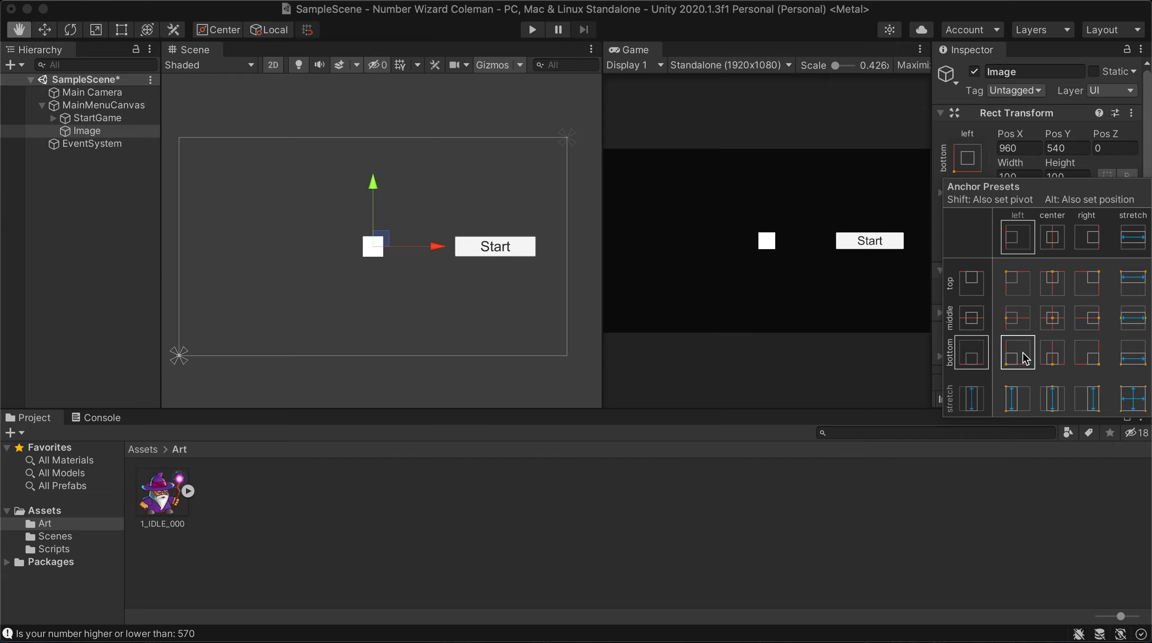
{"action": "left_click", "coordinate": [1025, 359], "text": "alt"}
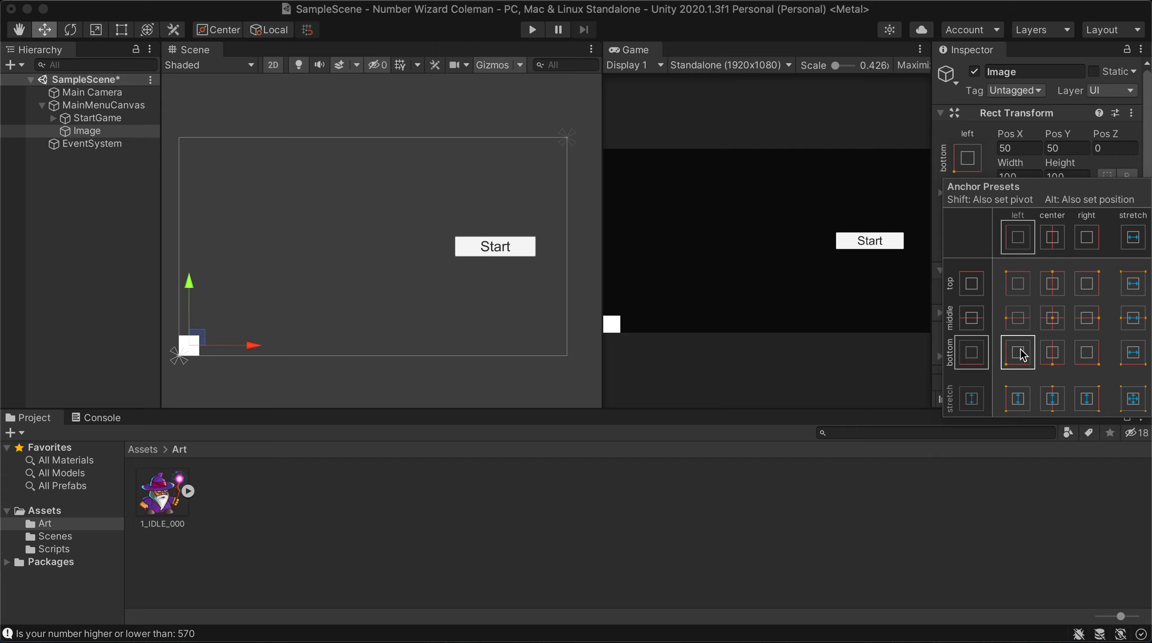
{"action": "key", "text": "alt"}
{"action": "key", "text": "alt"}
{"action": "left_click", "coordinate": [91, 143]}
Assign the 1_IDLE_000 wizard sprite from the Art folder as the Image object's Source Image
{"action": "left_click", "coordinate": [112, 132]}
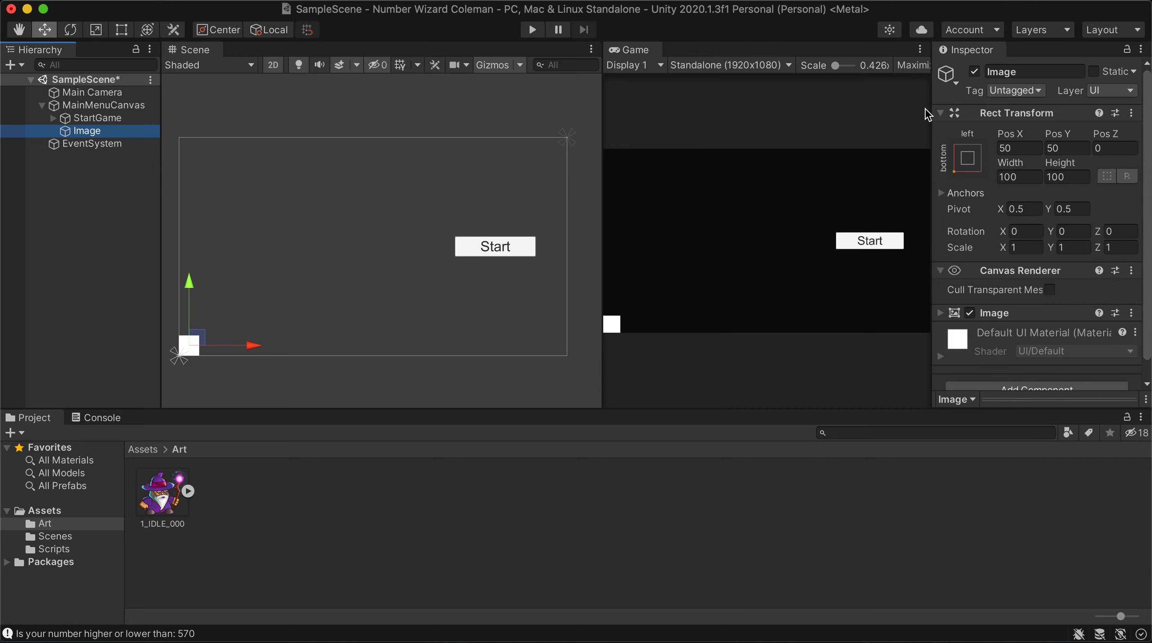
{"action": "scroll", "coordinate": [969, 283], "scroll_direction": "down", "scroll_amount": 2}
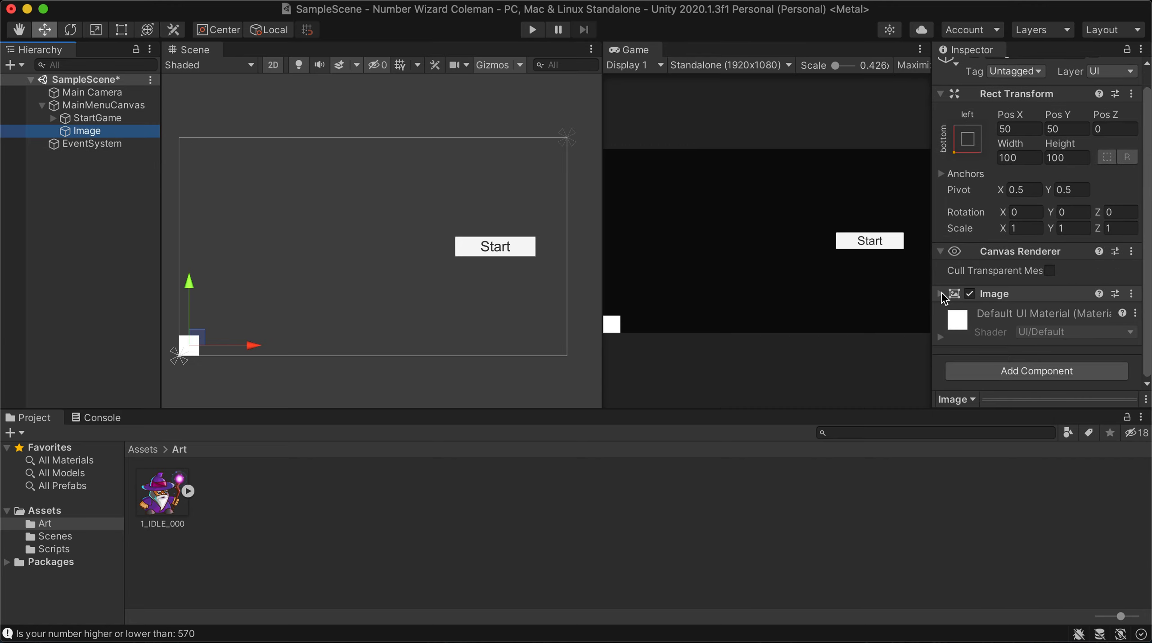
{"action": "left_click", "coordinate": [941, 294]}
{"action": "scroll", "coordinate": [1033, 306], "scroll_direction": "down", "scroll_amount": 5}
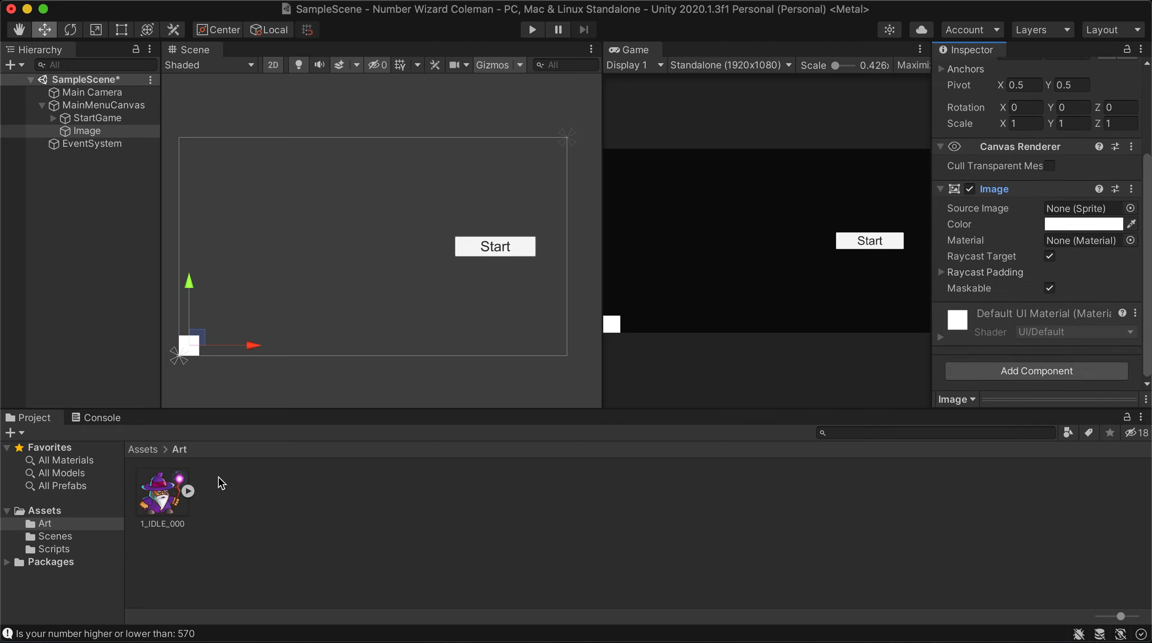
{"action": "left_click", "coordinate": [196, 496]}
{"action": "left_click", "coordinate": [88, 131]}
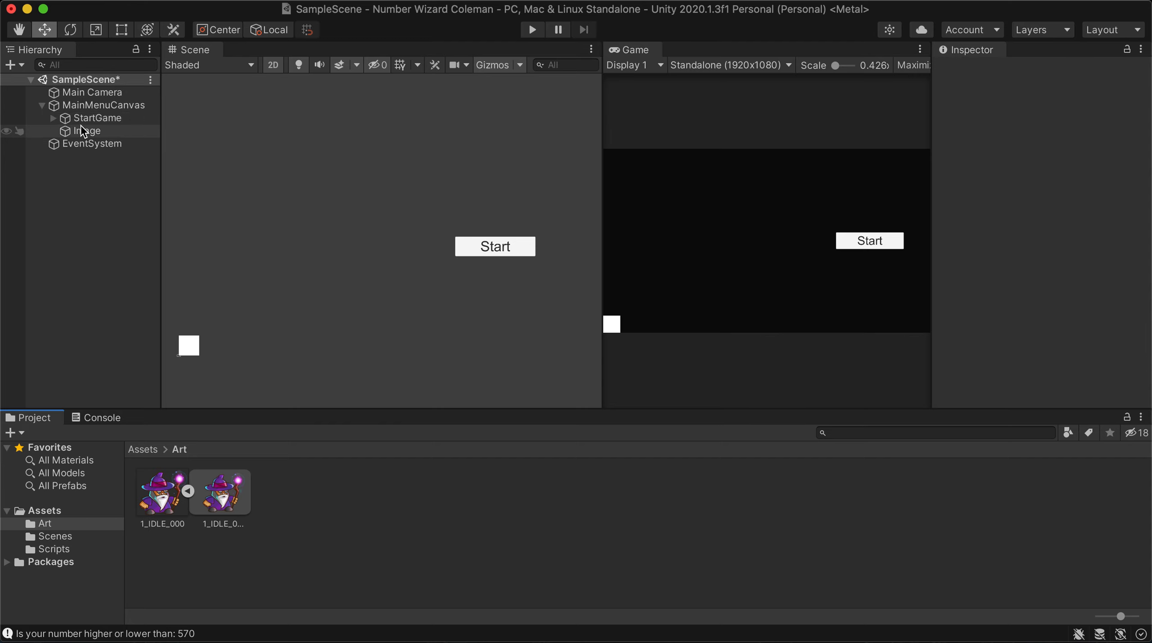
{"action": "left_click_drag", "start_coordinate": [225, 480], "coordinate": [1074, 332]}
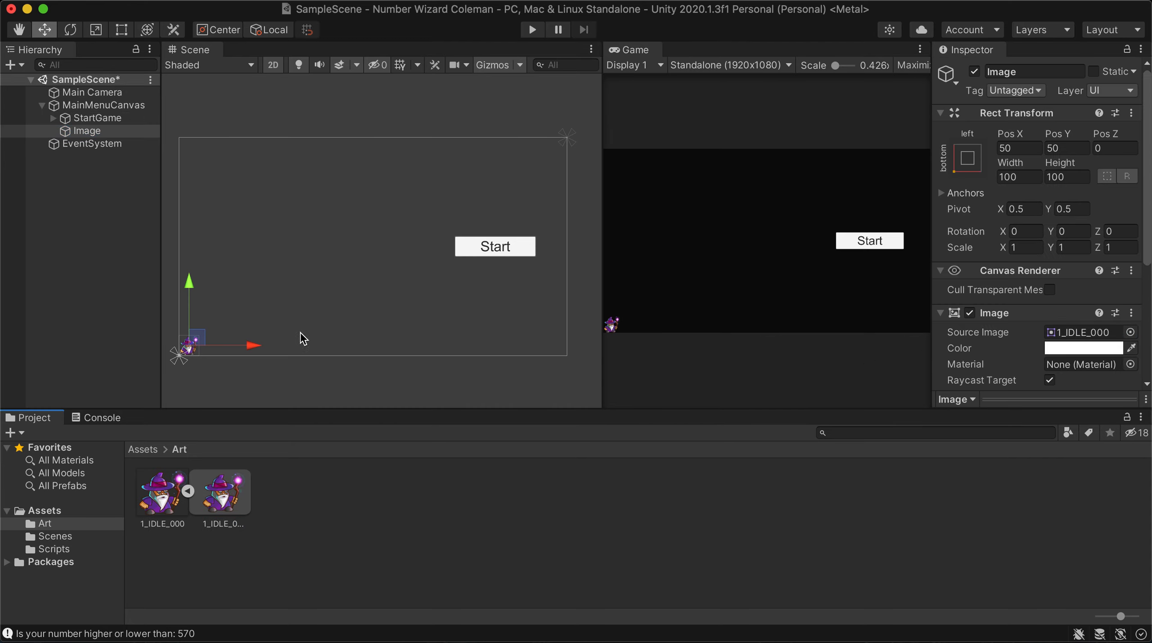
Scale the wizard image up uniformly to about 6.7 with the Scale tool
{"action": "left_click", "coordinate": [1023, 177]}
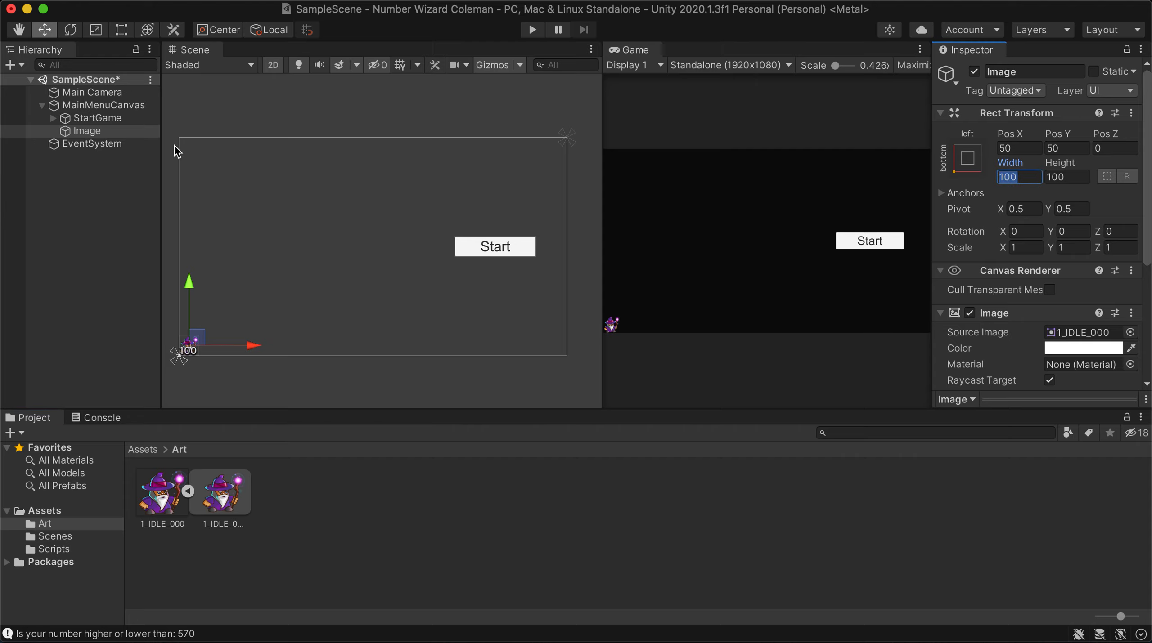
{"action": "left_click", "coordinate": [95, 29]}
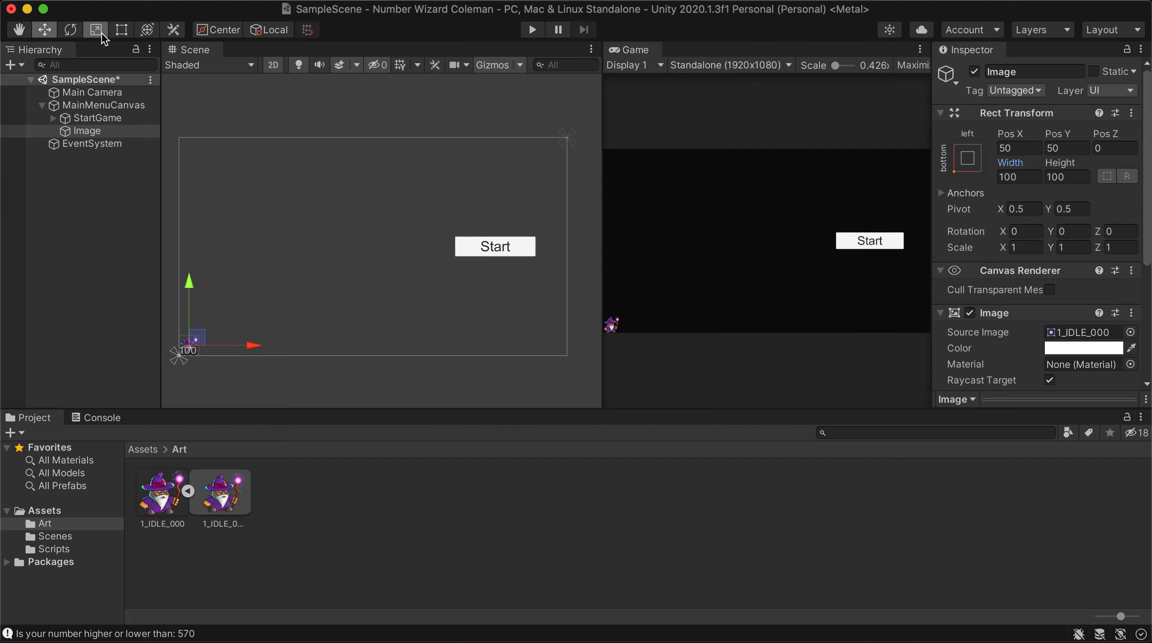
{"action": "left_click", "coordinate": [190, 346]}
{"action": "left_click_drag", "start_coordinate": [193, 346], "coordinate": [593, 140]}
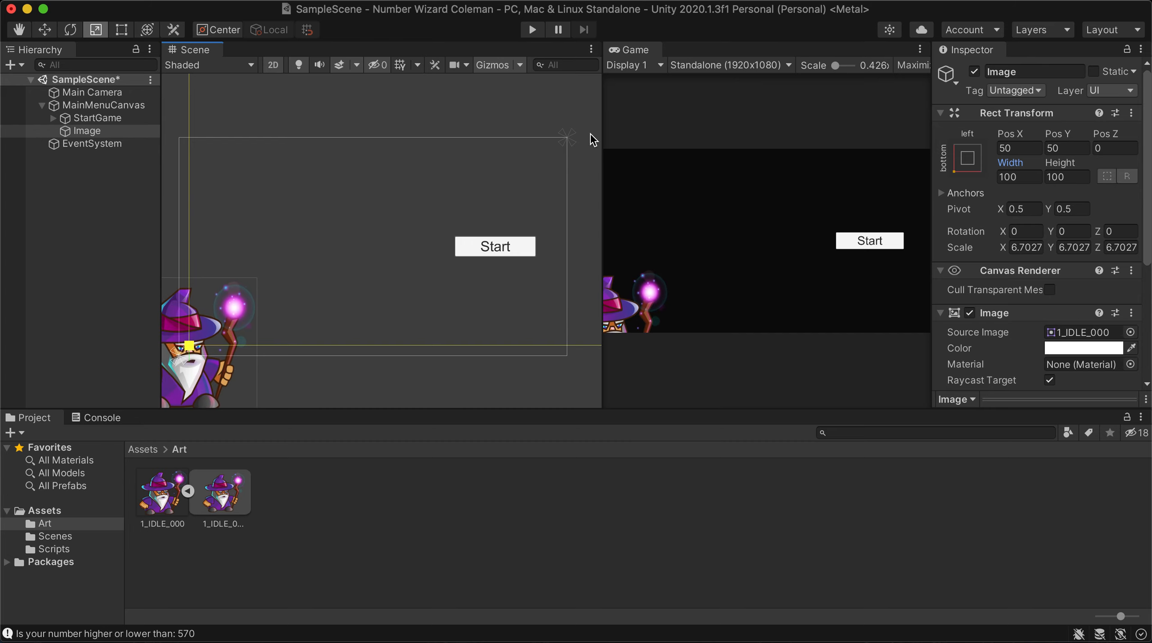
Move the wizard image fully inside the canvas's bottom-left corner, to about Pos X 343 and Pos Y 343
{"action": "left_click", "coordinate": [967, 158]}
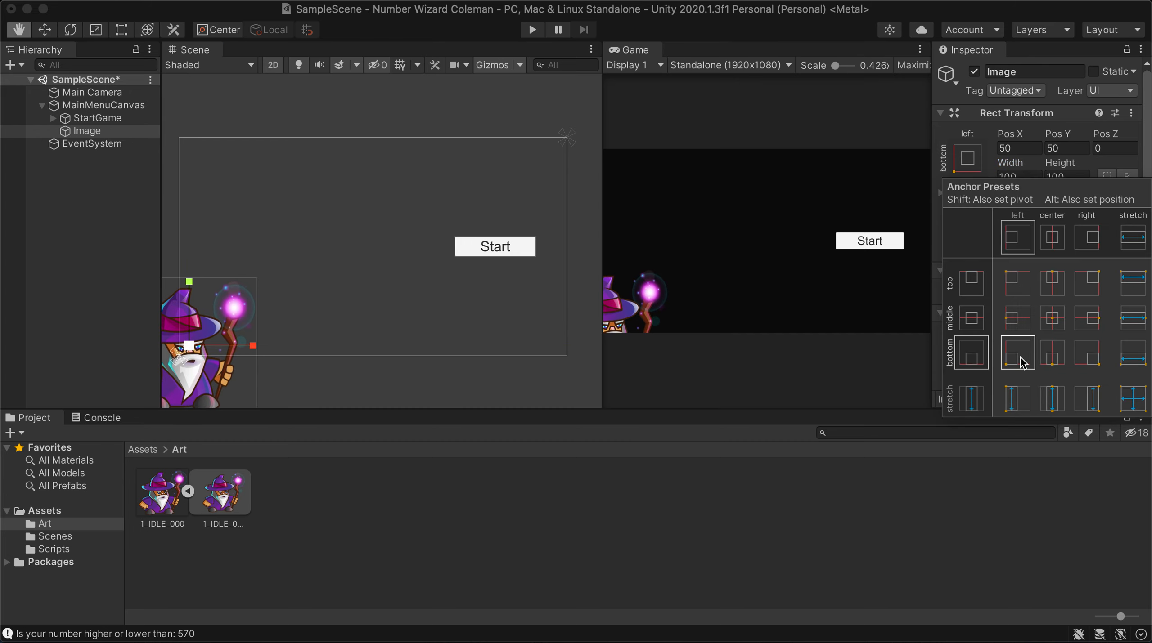
{"action": "scroll", "coordinate": [283, 346], "scroll_direction": "down", "scroll_amount": 4}
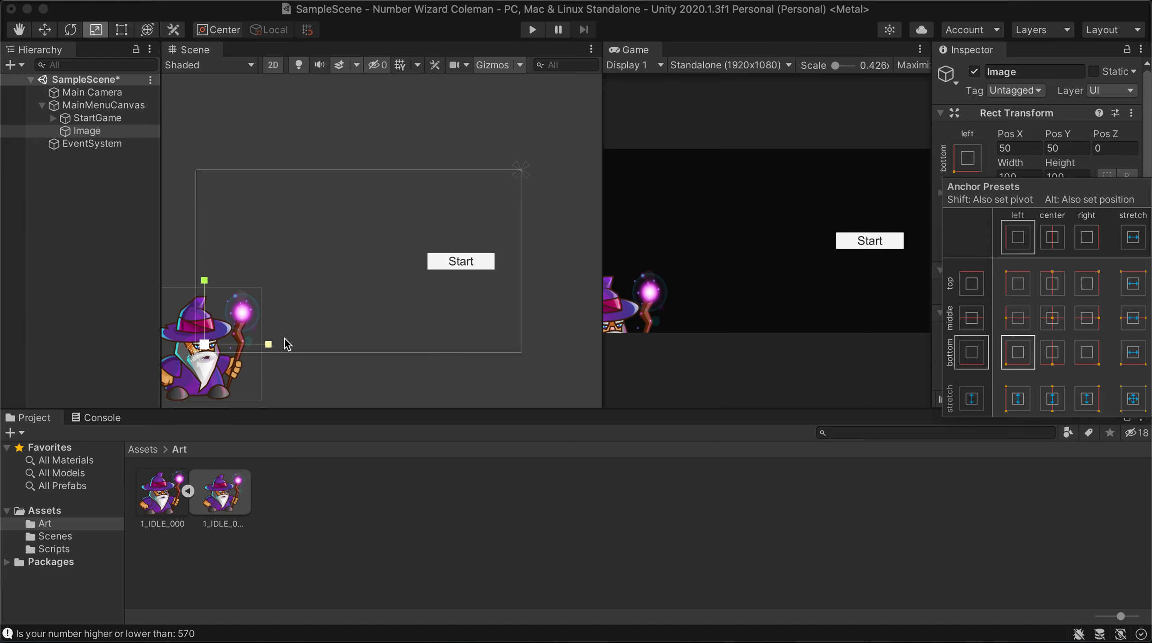
{"action": "left_click", "coordinate": [49, 30]}
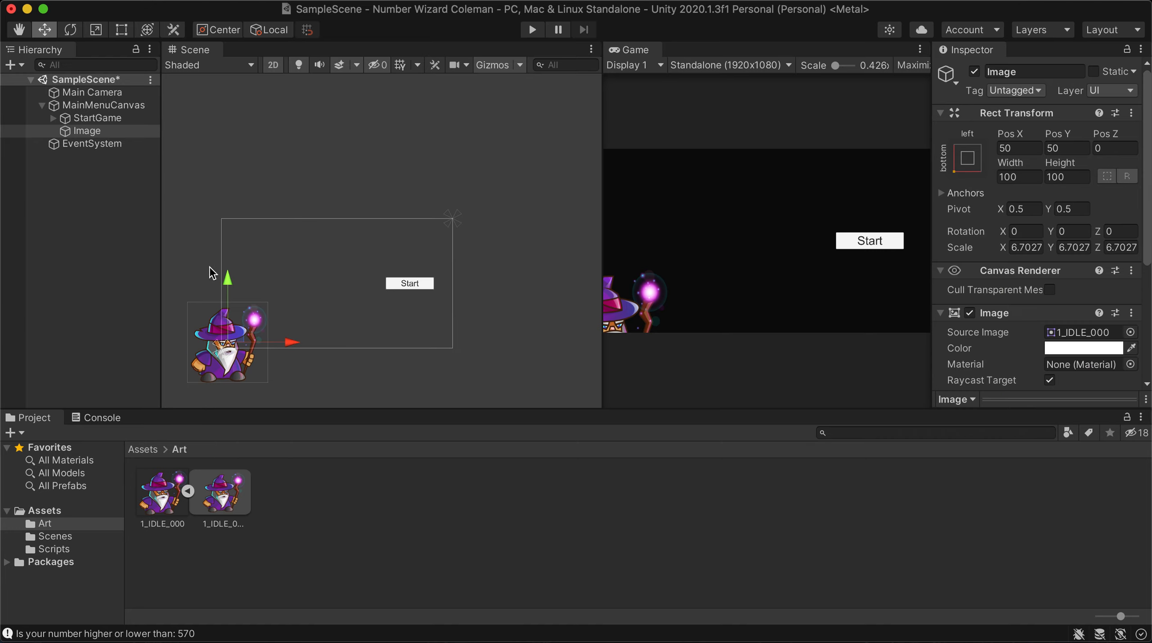
{"action": "left_click_drag", "start_coordinate": [275, 345], "coordinate": [315, 343]}
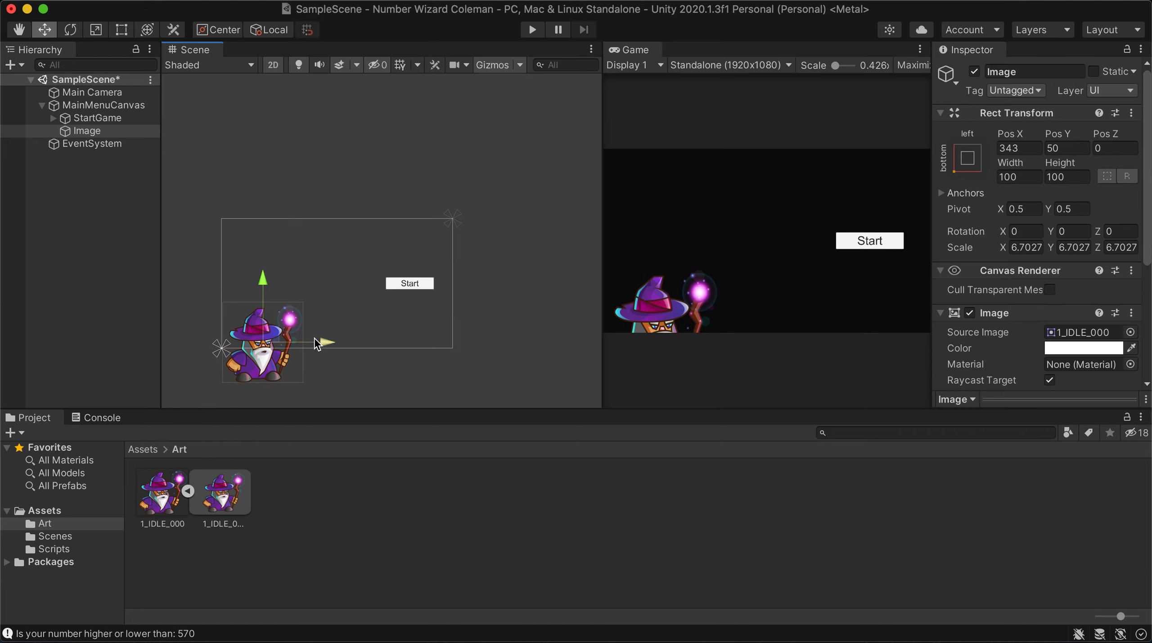
{"action": "left_click_drag", "start_coordinate": [264, 278], "coordinate": [266, 244]}
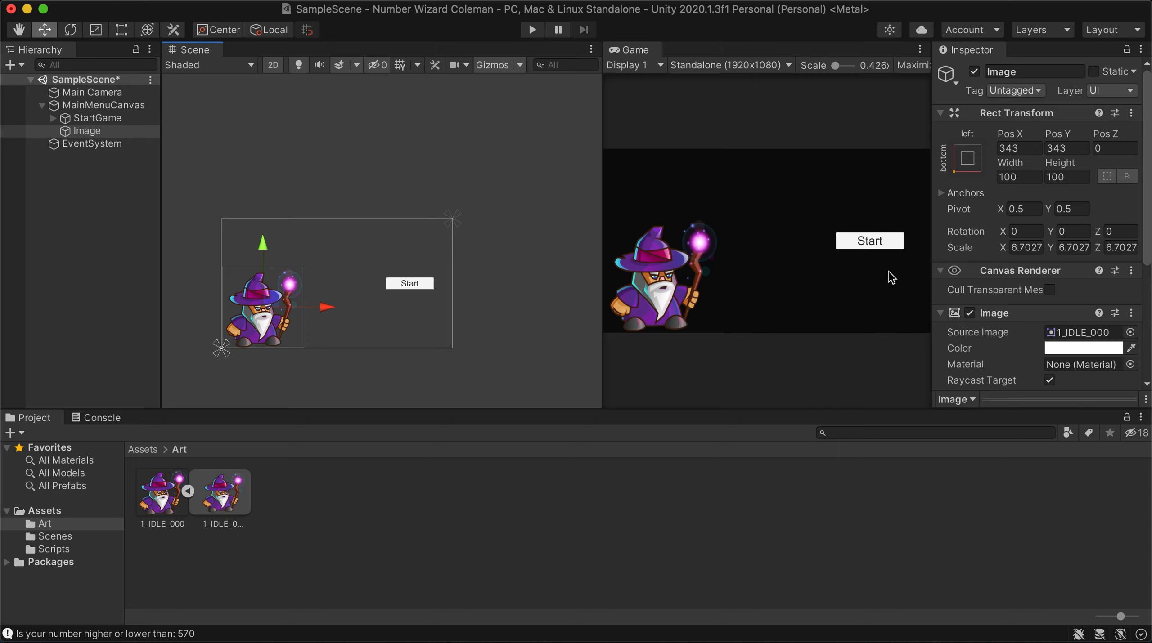
{"action": "scroll", "coordinate": [224, 346], "scroll_direction": "down", "scroll_amount": 3}
{"action": "scroll", "coordinate": [224, 346], "scroll_direction": "up", "scroll_amount": 4}
{"action": "scroll", "coordinate": [401, 262], "scroll_direction": "up", "scroll_amount": 3}
{"action": "scroll", "coordinate": [334, 298], "scroll_direction": "down", "scroll_amount": 3}
{"action": "middle_click_drag", "start_coordinate": [364, 324], "coordinate": [394, 306]}
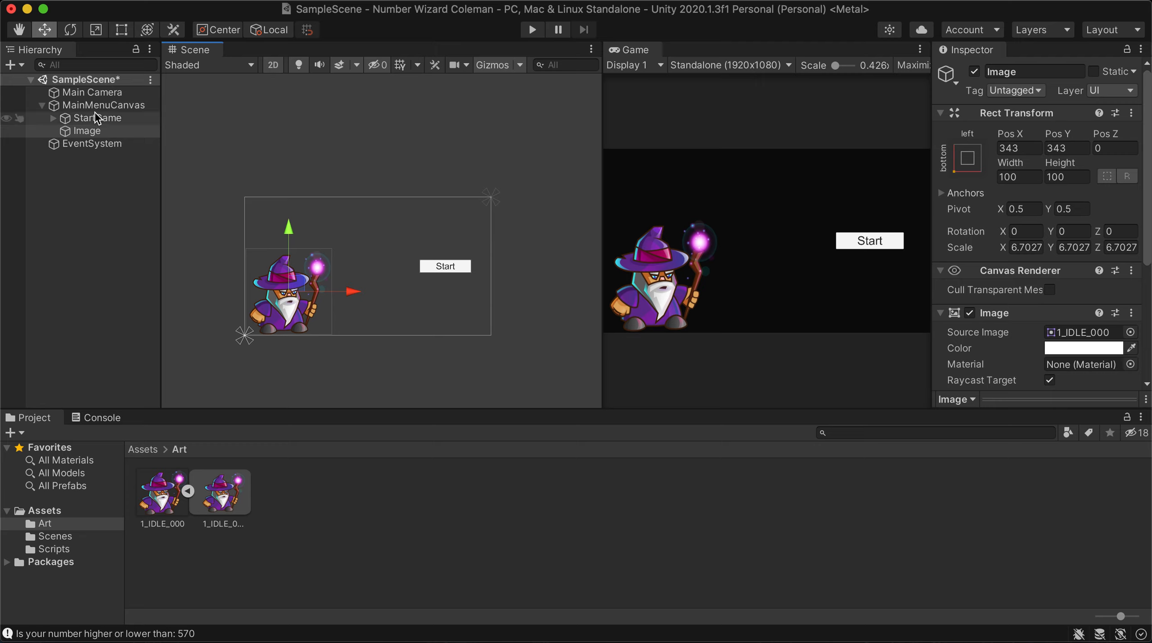
{"action": "right_click", "coordinate": [78, 190]}
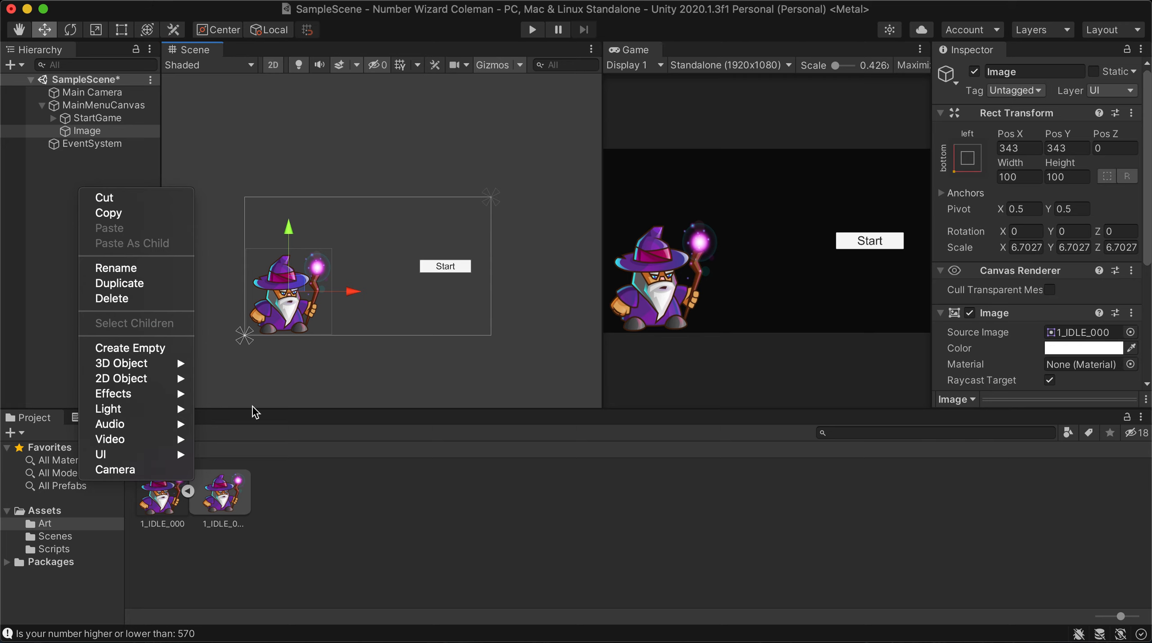
{"action": "left_click", "coordinate": [94, 105]}
{"action": "left_click", "coordinate": [94, 106]}
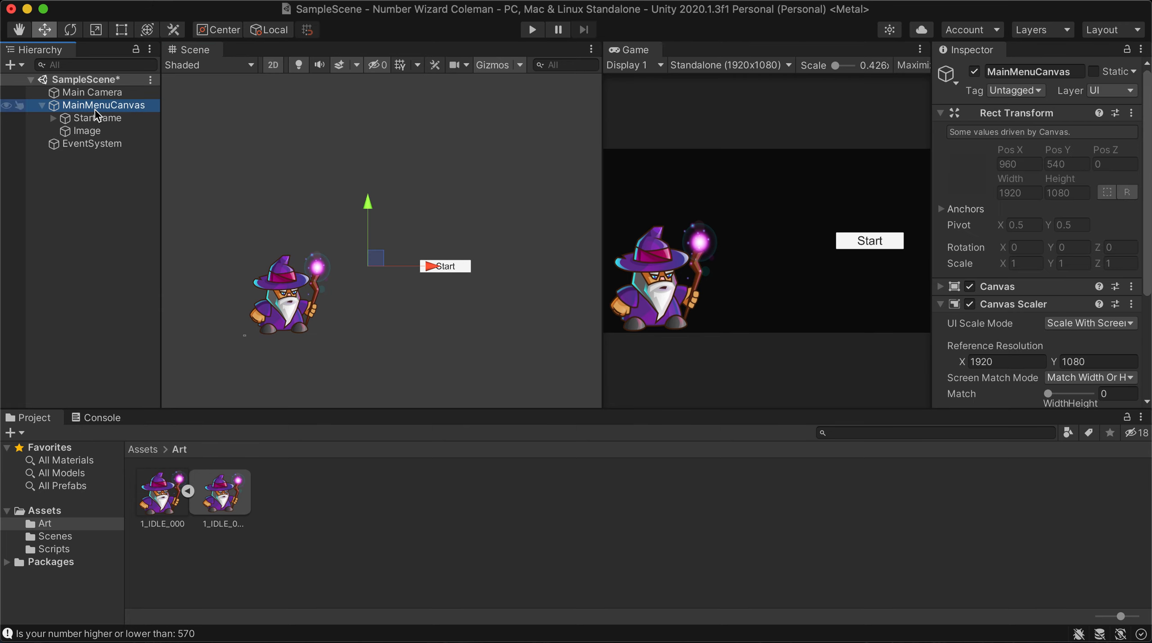
{"action": "key", "text": "Down"}
{"action": "left_click", "coordinate": [108, 132]}
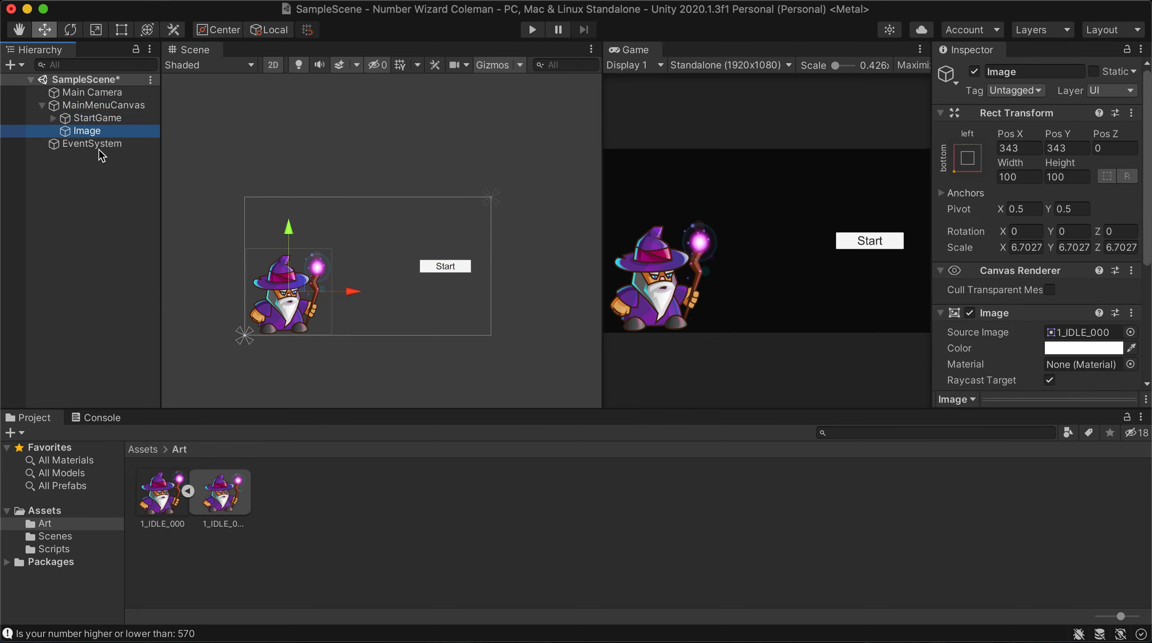
Collapse MainMenuCanvas in the scene hierarchy and clear the object selection
{"action": "left_click", "coordinate": [41, 104]}
{"action": "left_click", "coordinate": [76, 162]}
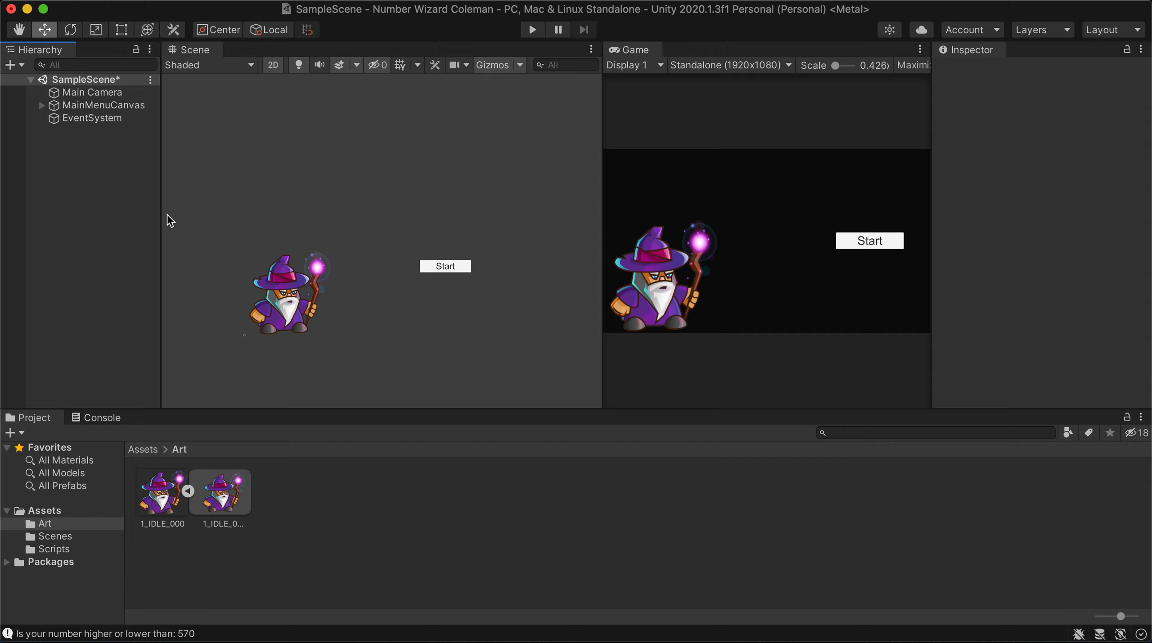
{"action": "scroll", "coordinate": [343, 253], "scroll_direction": "down", "scroll_amount": 4}
{"action": "scroll", "coordinate": [361, 247], "scroll_direction": "up", "scroll_amount": 6}
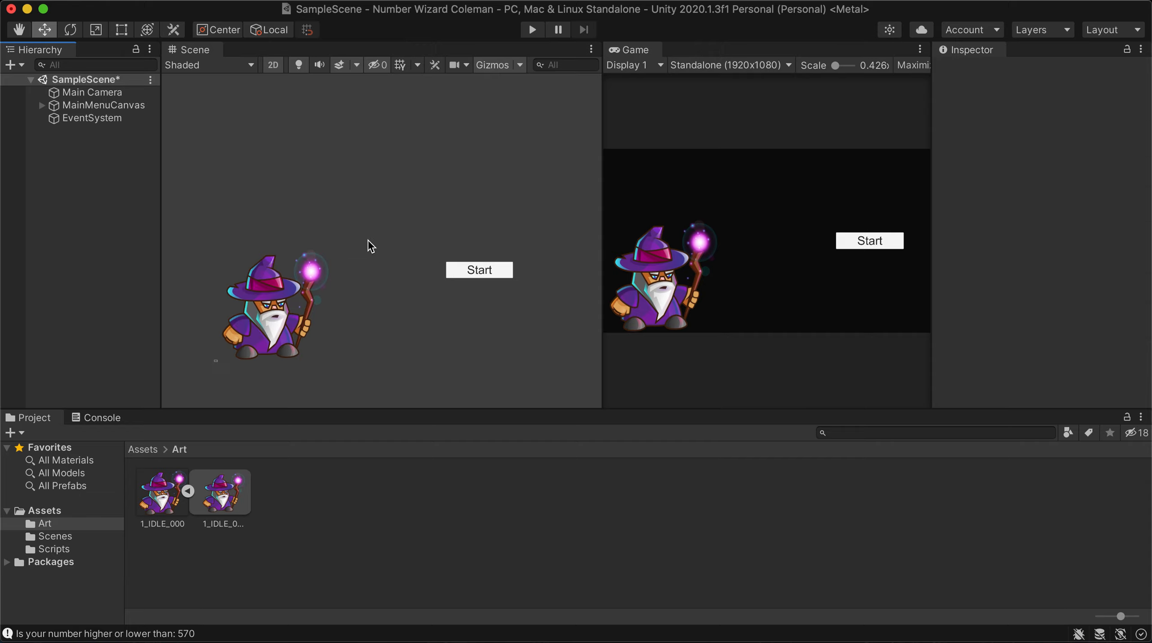
{"action": "scroll", "coordinate": [471, 295], "scroll_direction": "up", "scroll_amount": 3}
{"action": "scroll", "coordinate": [471, 297], "scroll_direction": "down", "scroll_amount": 5}
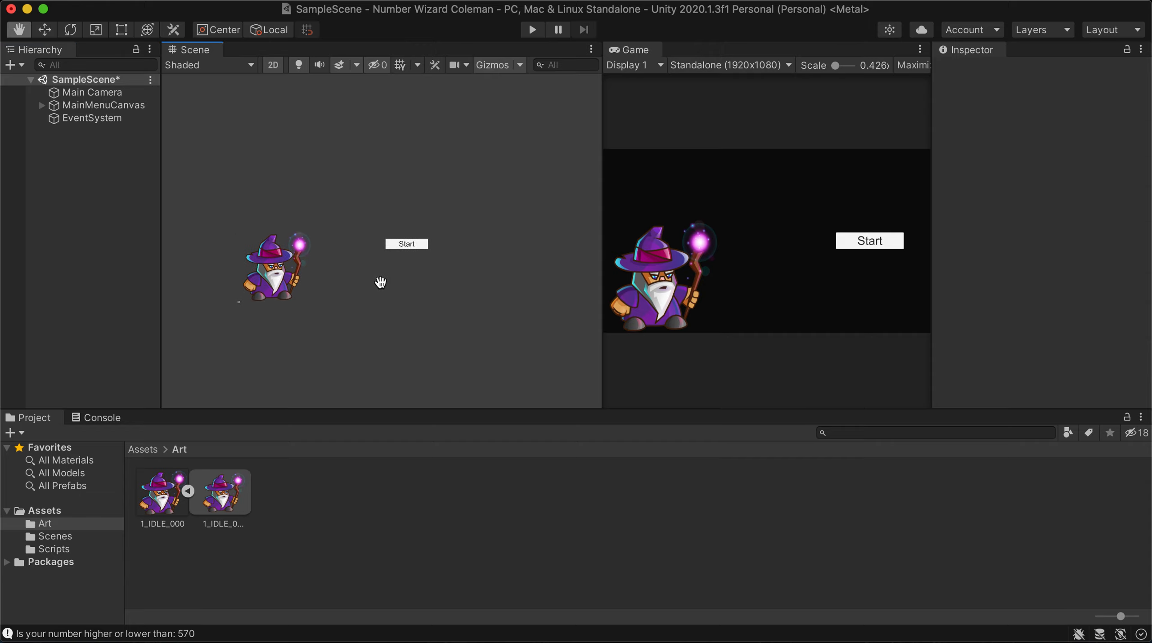